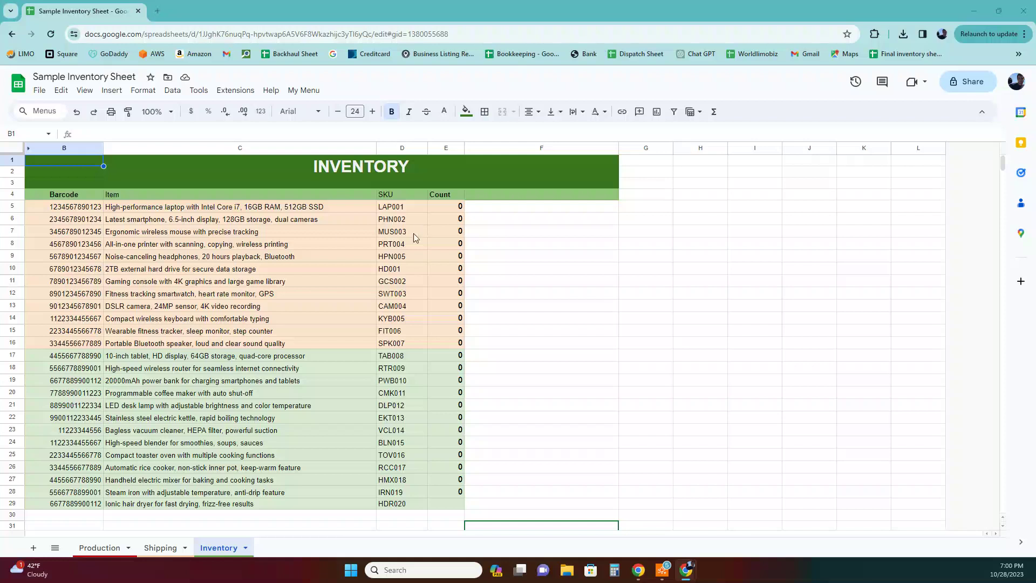
Step: Scroll through the Inventory tab, where every item's count still reads 0
scroll(656, 286, down, 2)
scroll(653, 284, up, 2)
click(697, 298)
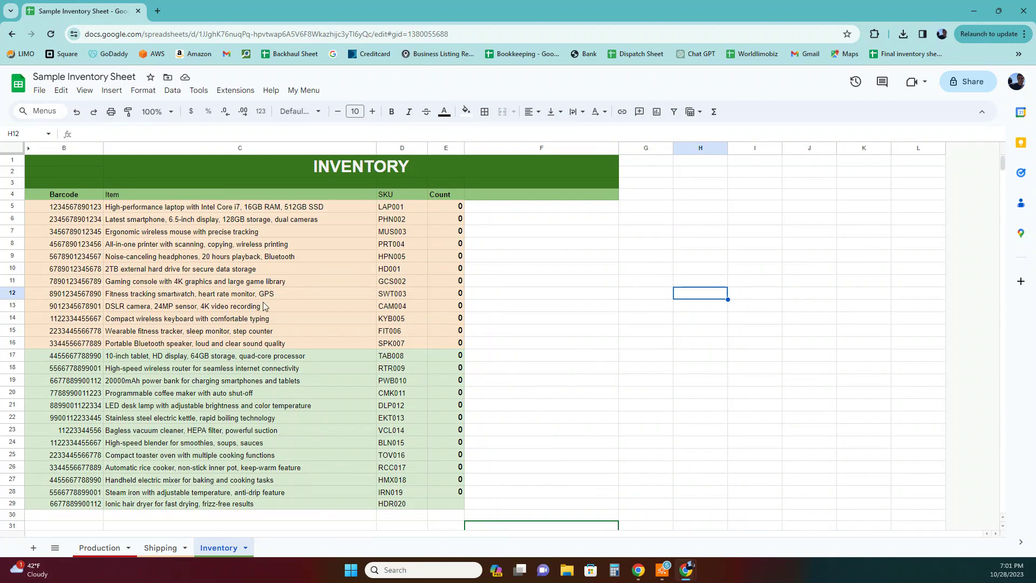
scroll(387, 410, down, 2)
scroll(388, 410, up, 2)
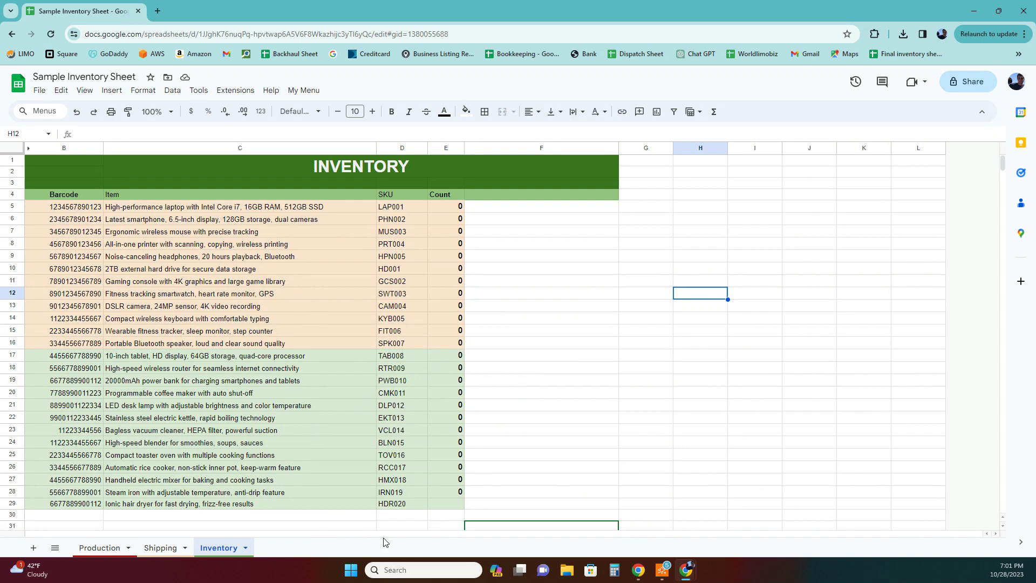
scroll(551, 358, down, 1)
scroll(552, 359, up, 1)
Step: Select the column B barcodes, the first three item descriptions and the counts, and inspect F21's sparkline formula
drag(74, 208, 76, 504)
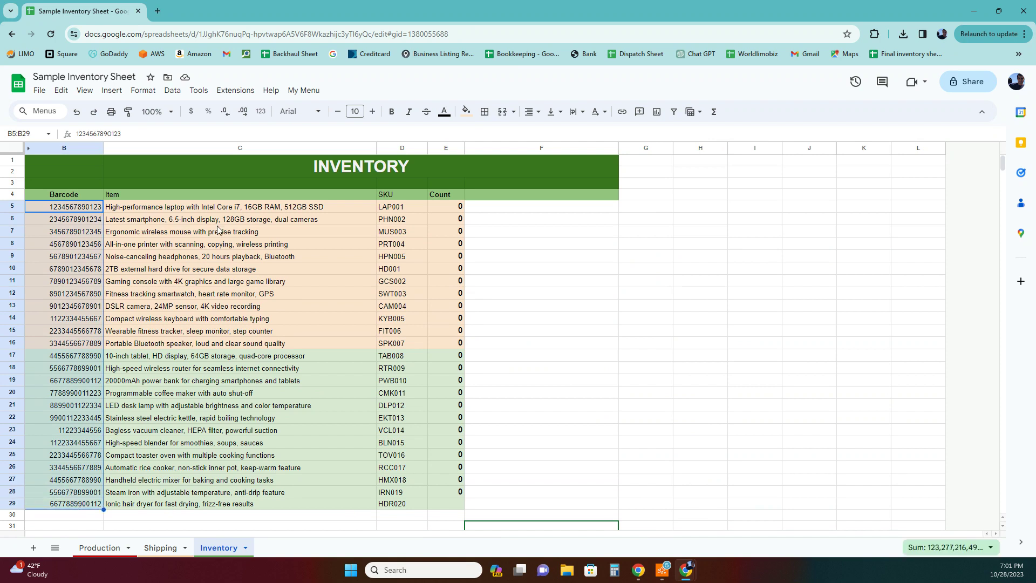
drag(173, 207, 170, 232)
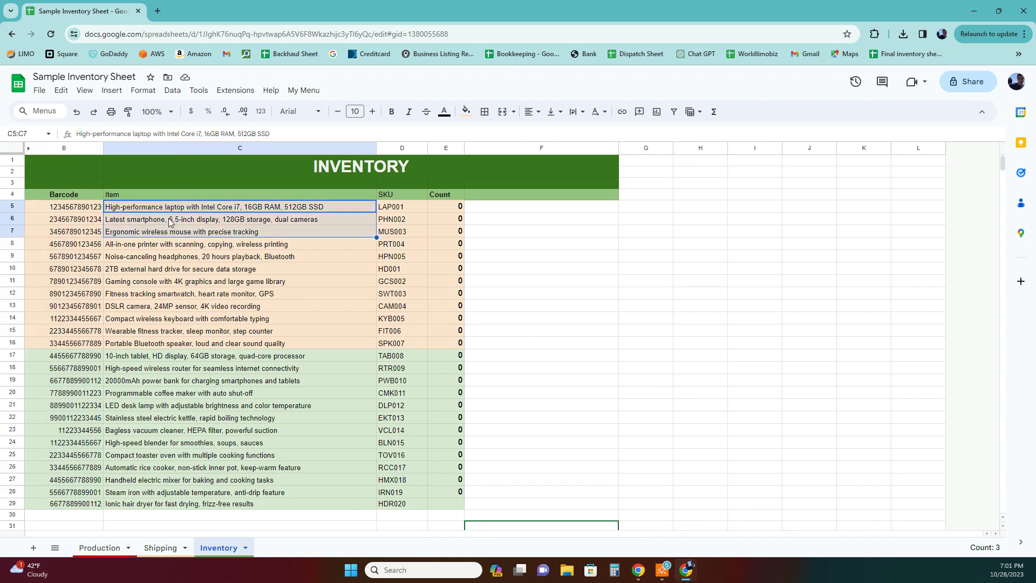
scroll(202, 303, down, 3)
scroll(183, 337, up, 3)
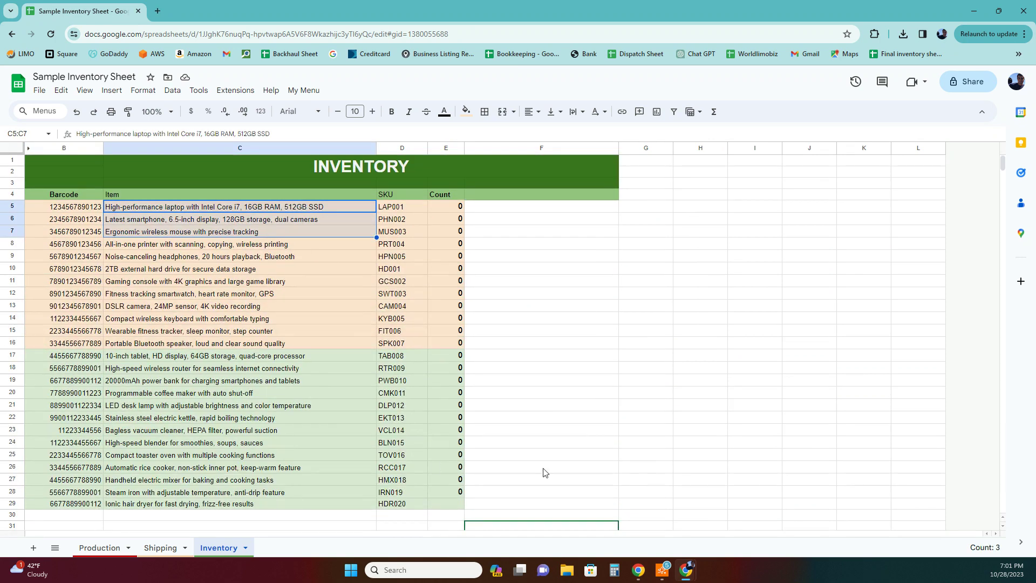
click(594, 405)
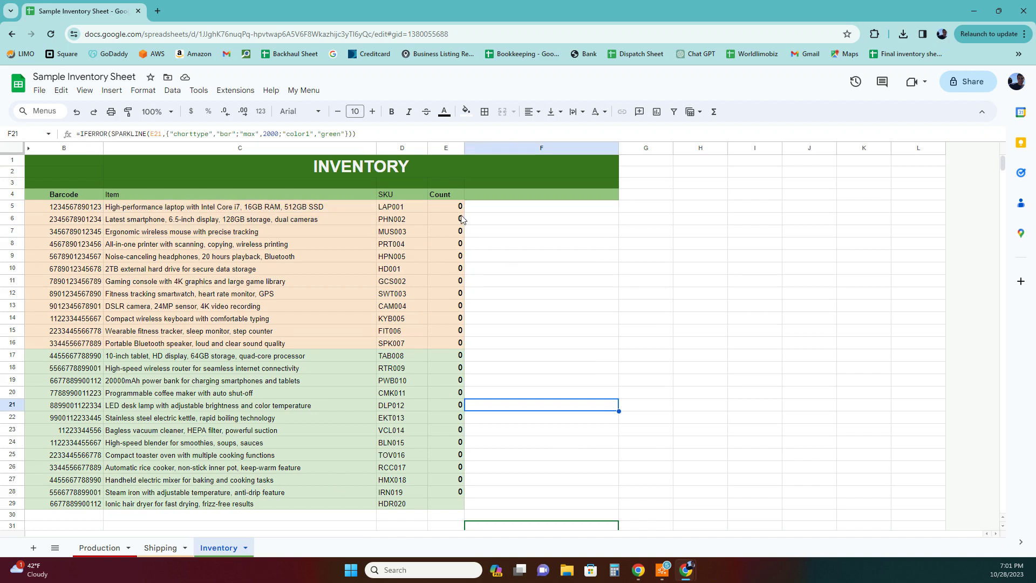
drag(442, 405, 442, 483)
click(544, 404)
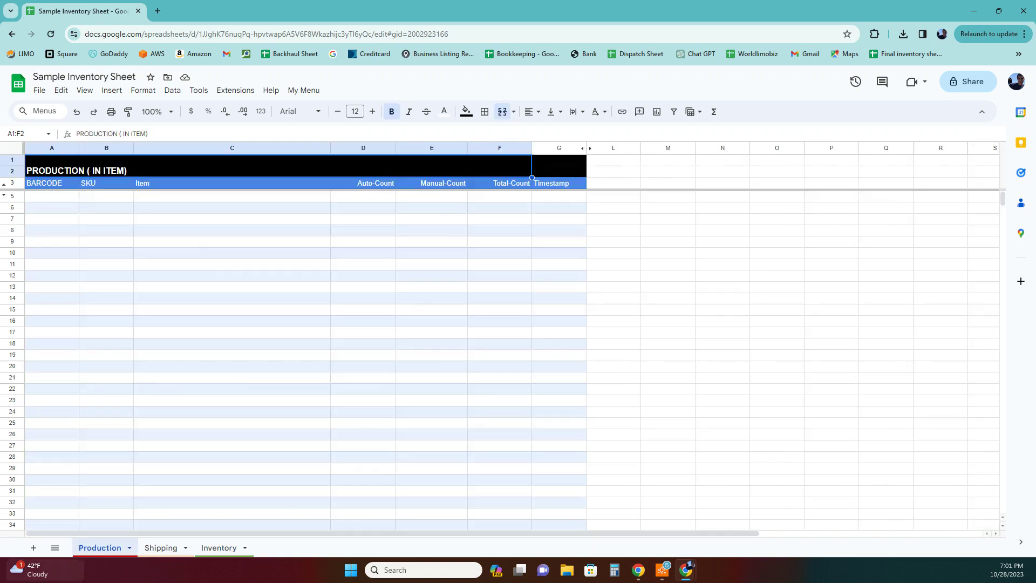
Step: Compare the empty Production and Shipping logs, noting entry cell A5, and finish on Inventory
click(89, 549)
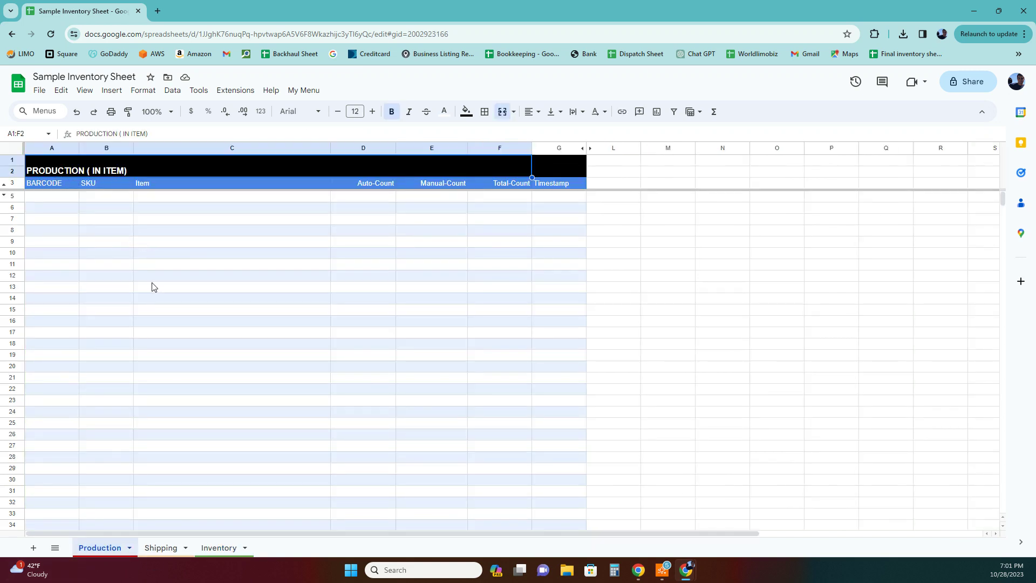
click(163, 550)
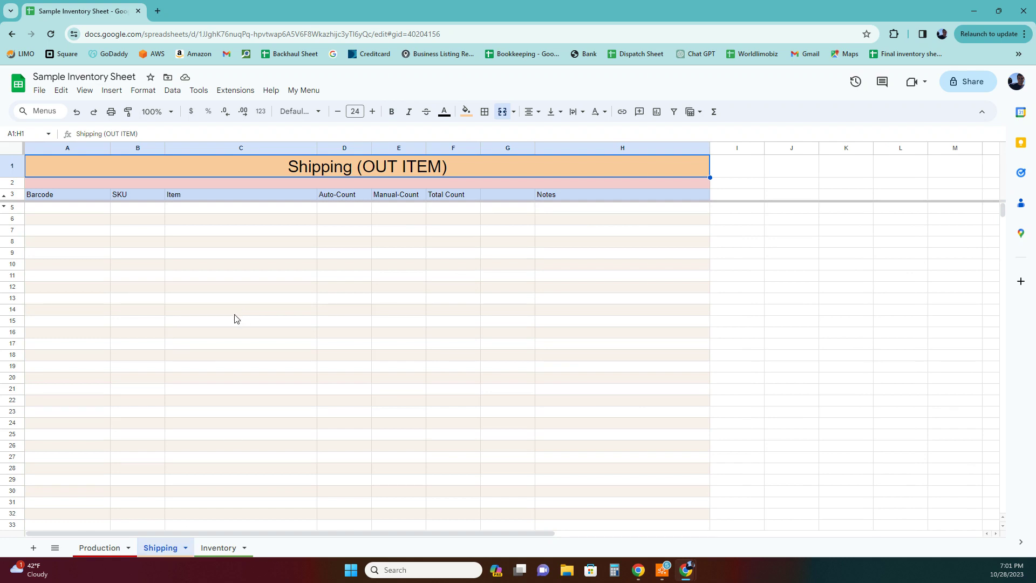
click(116, 549)
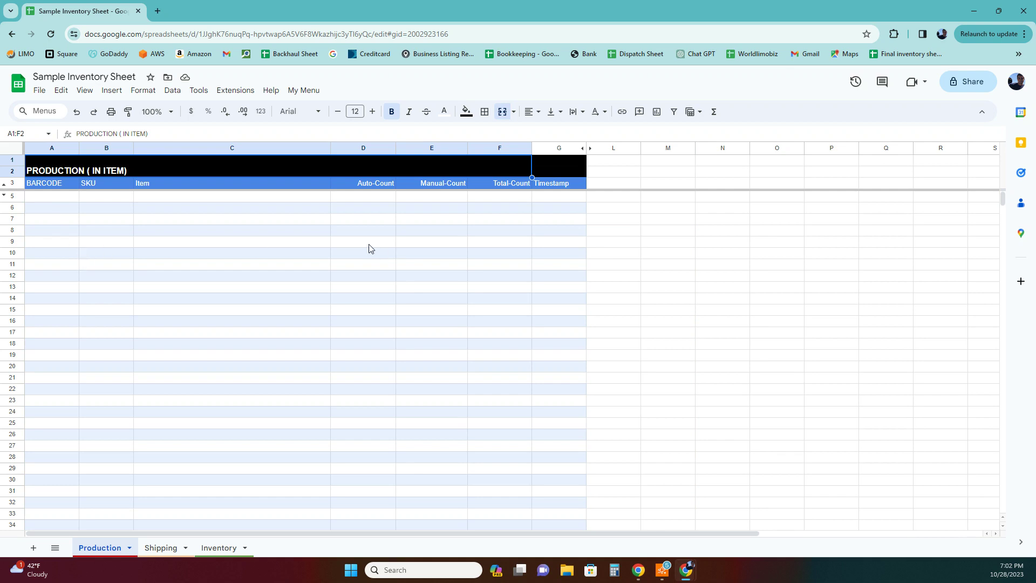
click(184, 265)
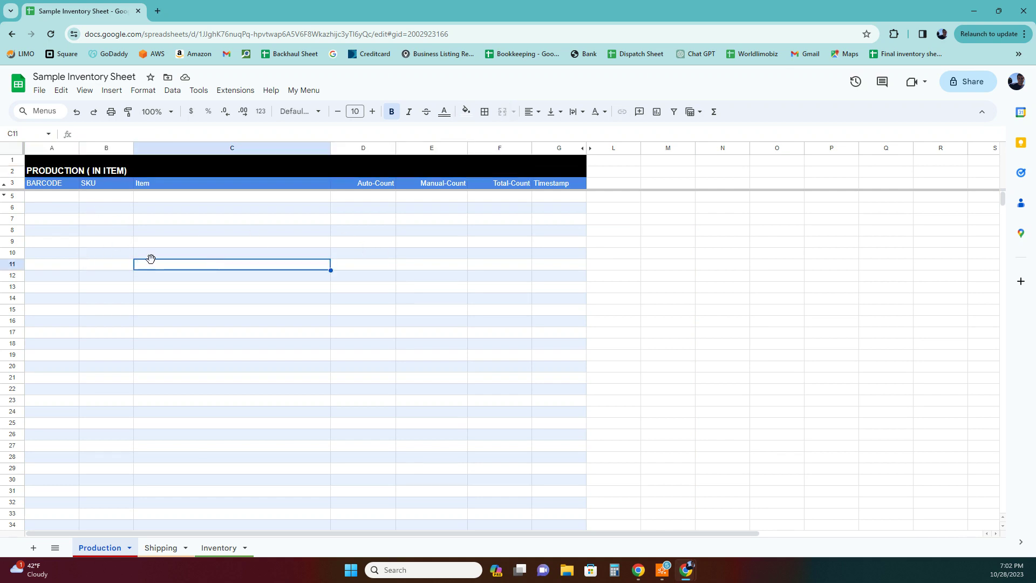
click(162, 548)
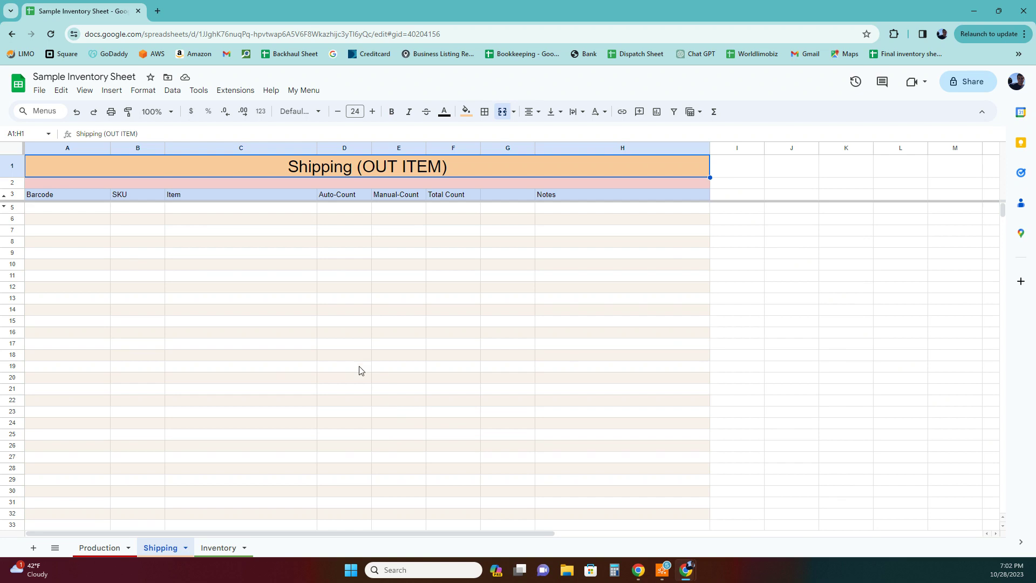
click(214, 549)
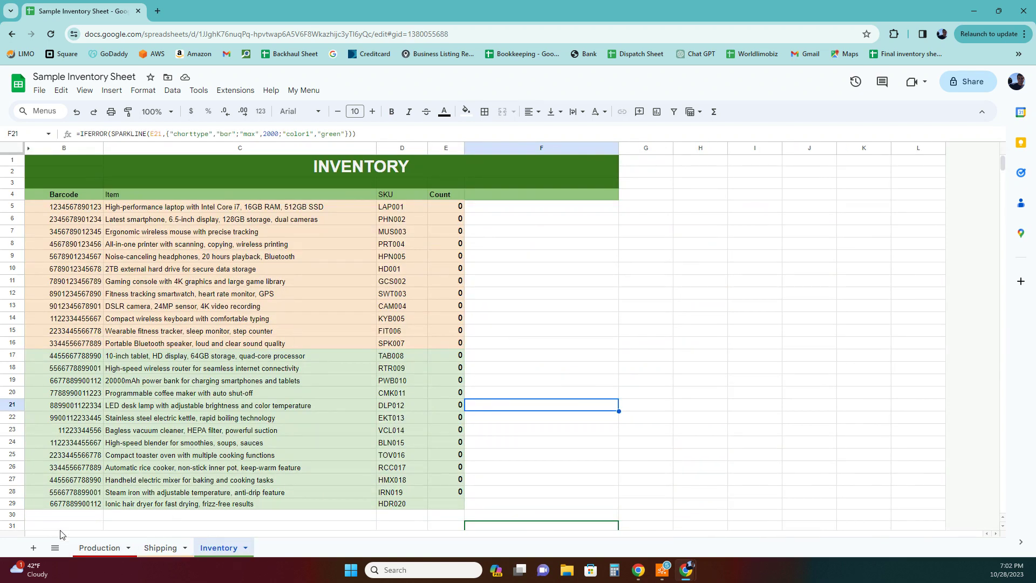
click(99, 548)
click(52, 198)
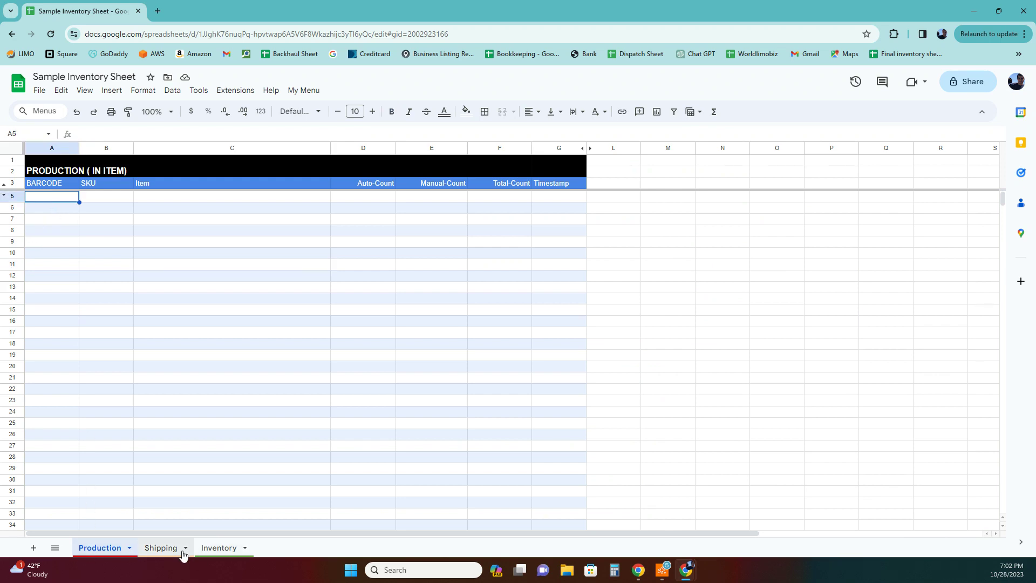
click(212, 548)
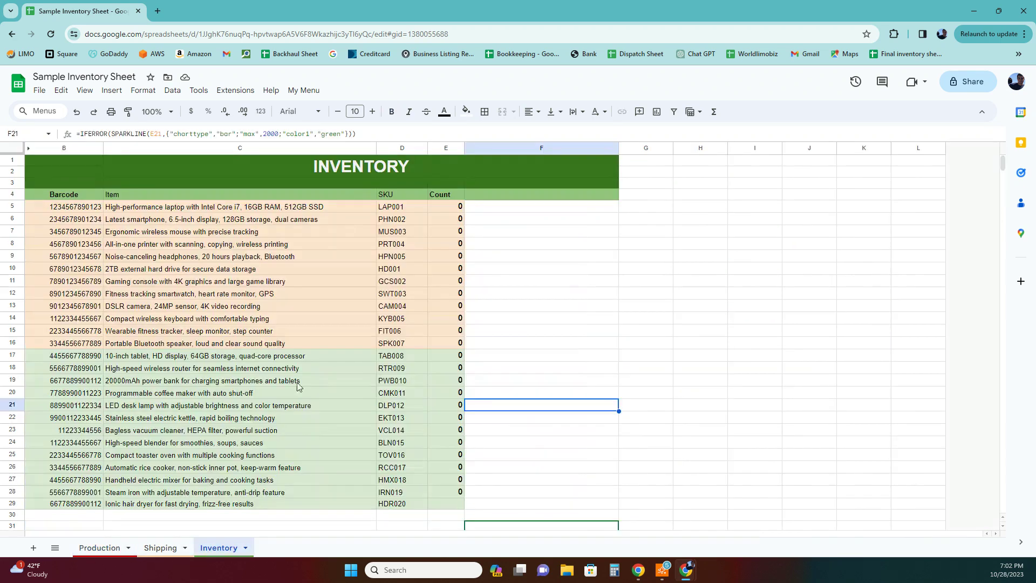
click(73, 209)
right_click(74, 210)
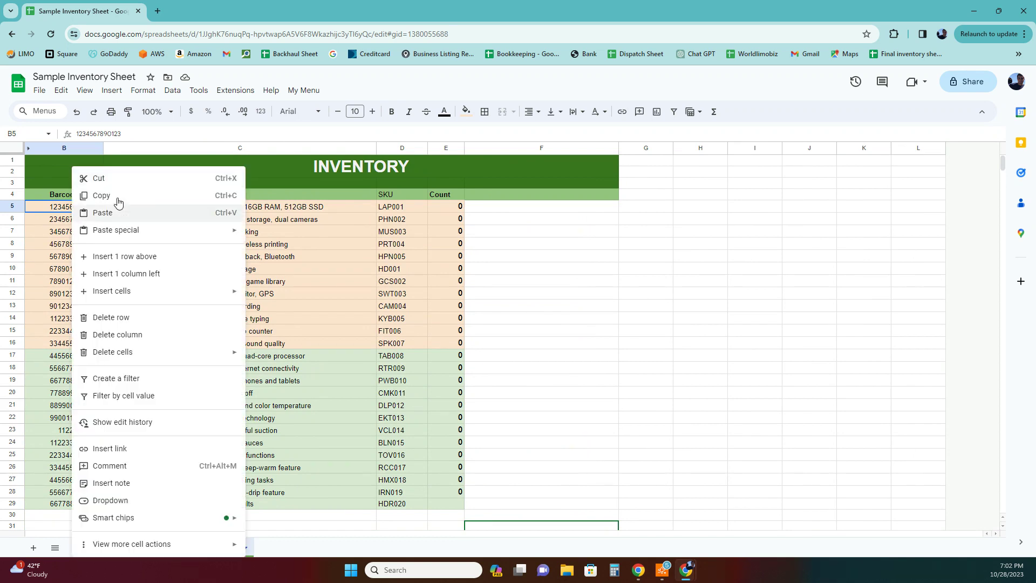
click(116, 200)
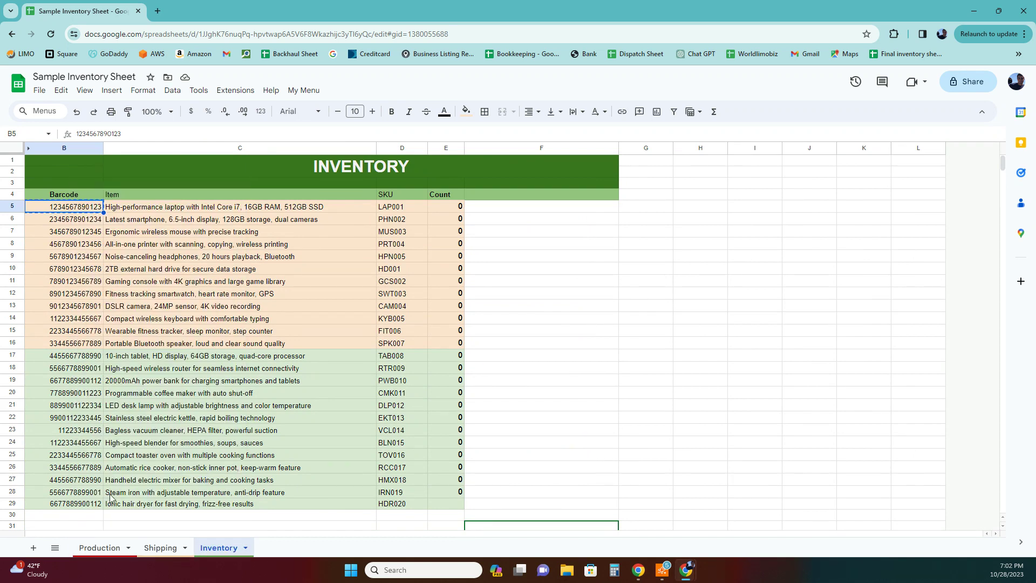
click(106, 549)
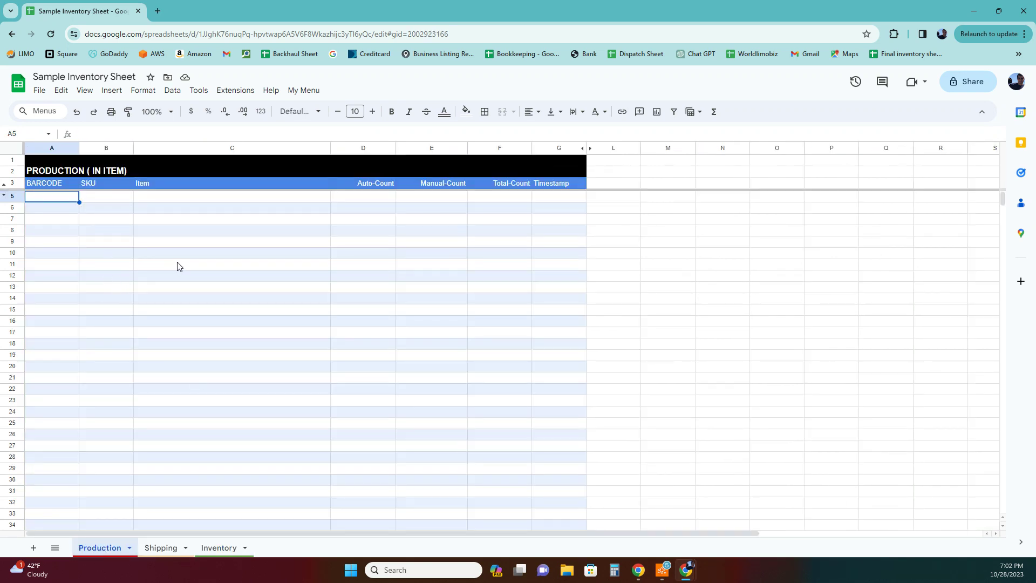
right_click(53, 199)
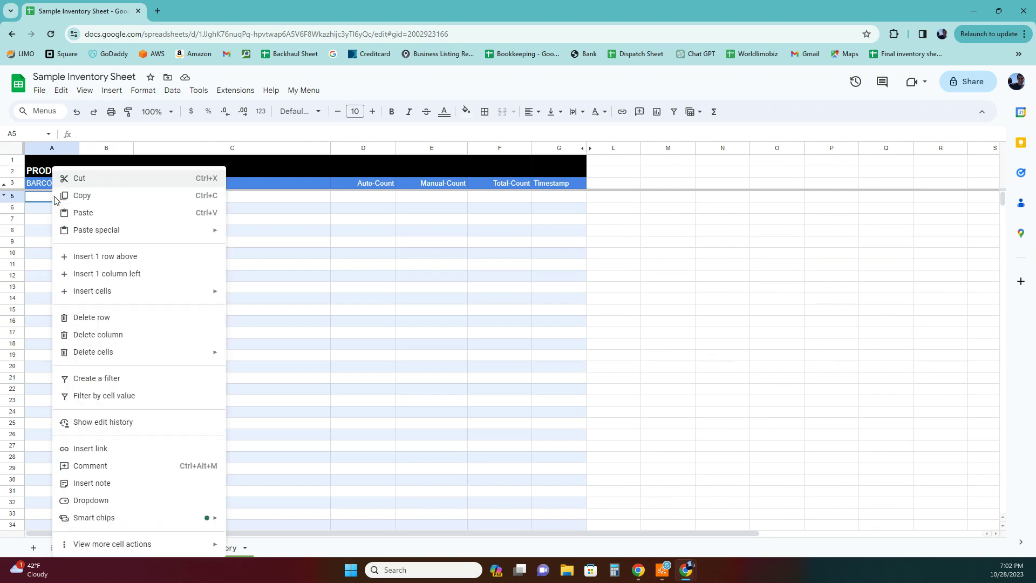
mouse_move(102, 232)
click(240, 234)
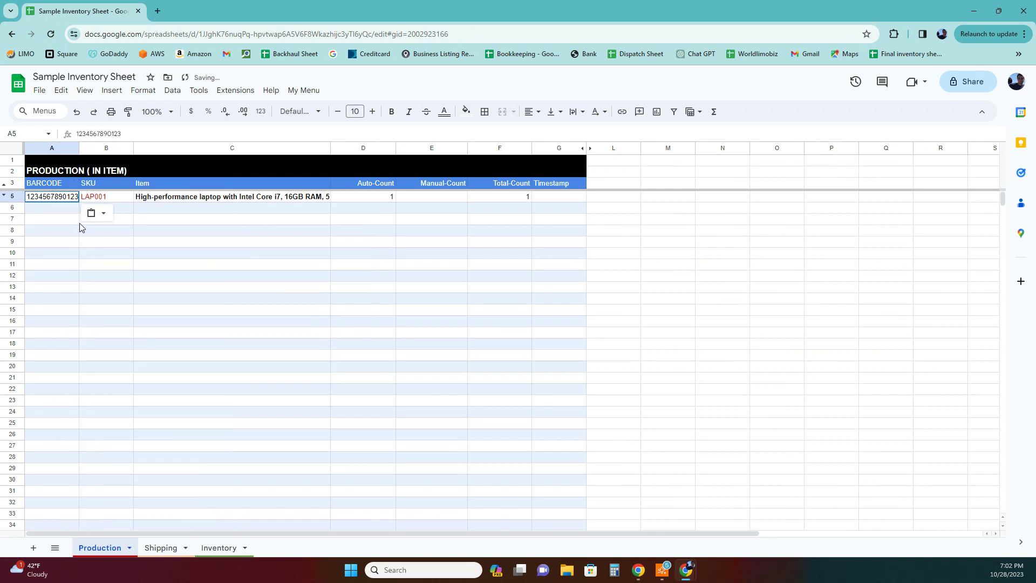
click(206, 287)
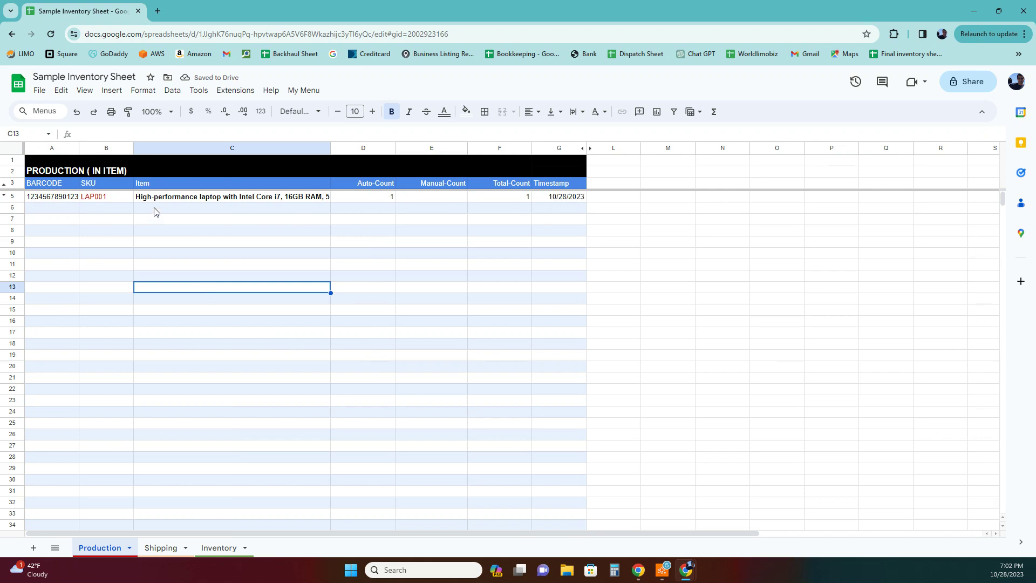
Step: Confirm LAP001's Inventory count rose to 1, then reselect the barcode in Production A5
click(221, 550)
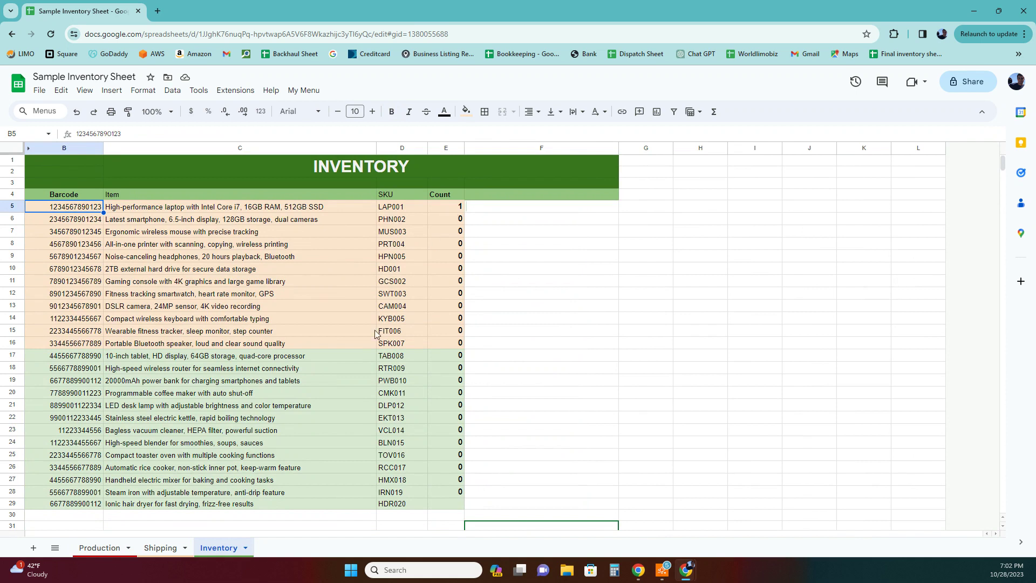
click(108, 548)
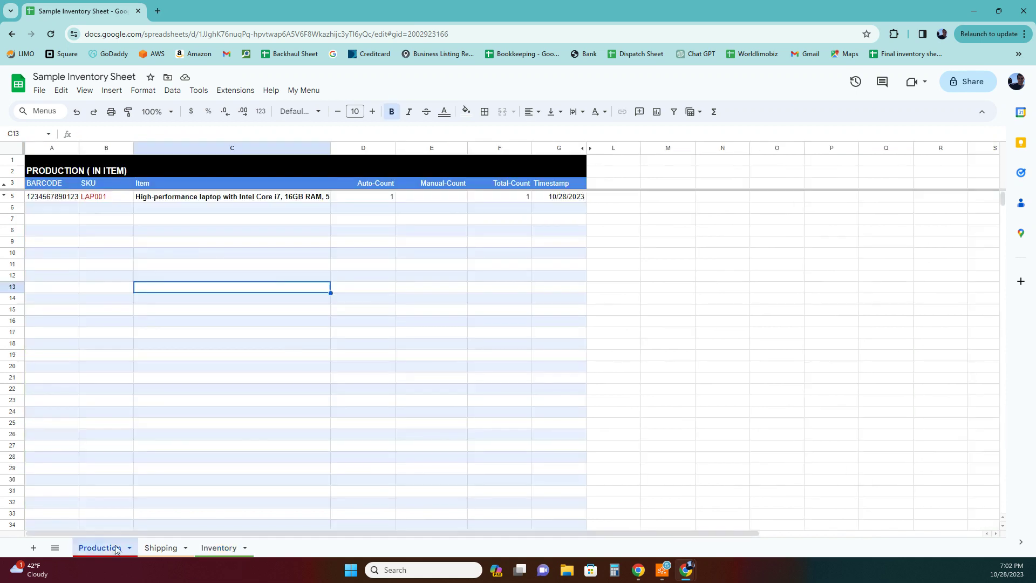
click(59, 198)
click(72, 213)
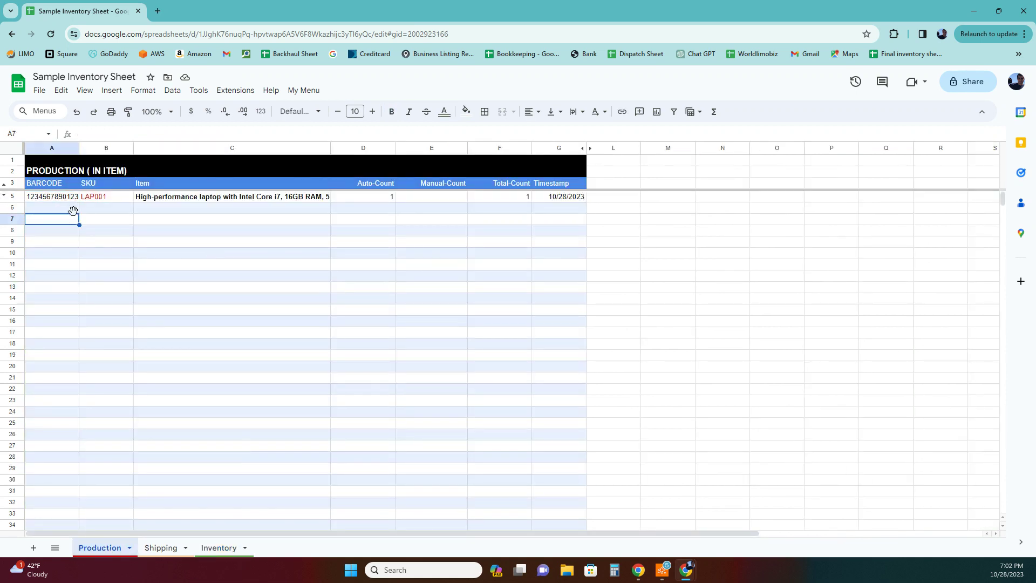
click(61, 199)
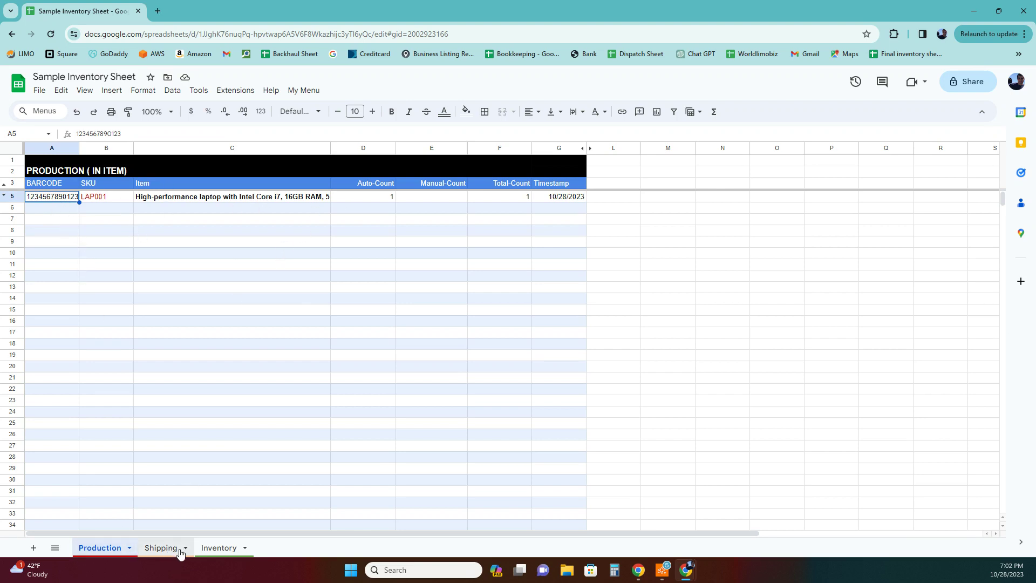
Step: Paste the six barcodes from Inventory B6:B11 into Production A6:A11 as values only
click(215, 549)
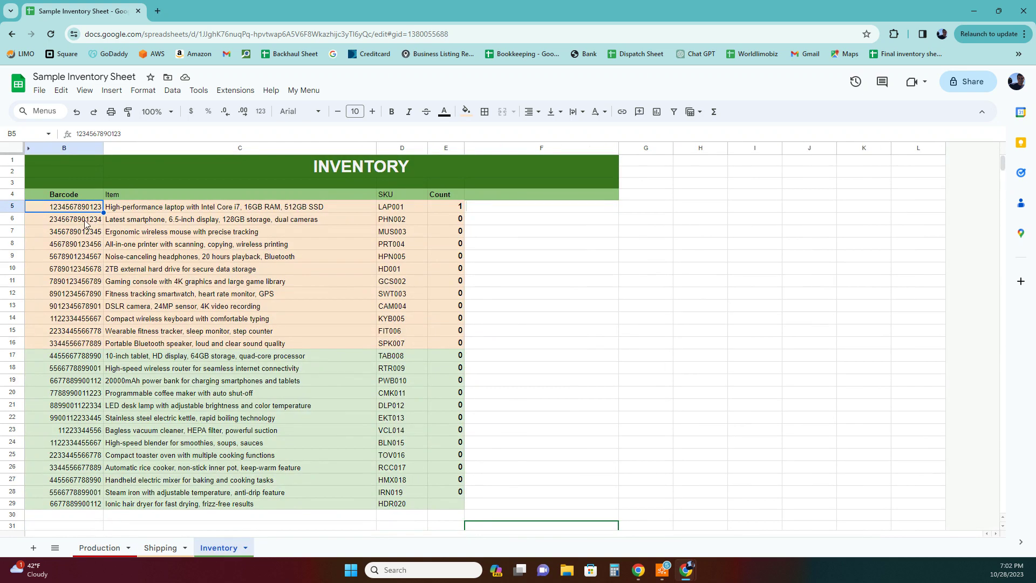
drag(85, 224, 84, 281)
right_click(87, 281)
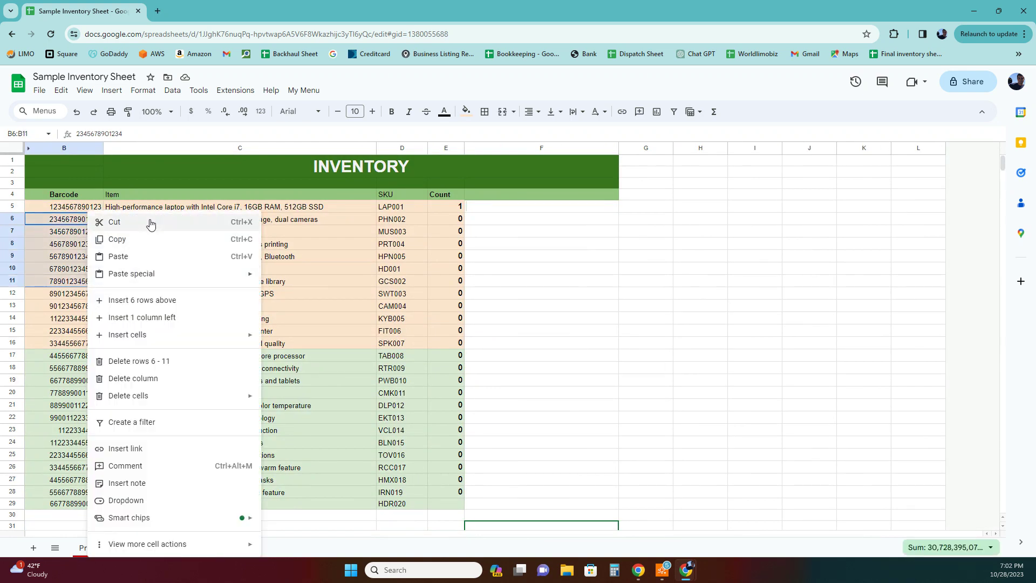
click(133, 240)
click(99, 548)
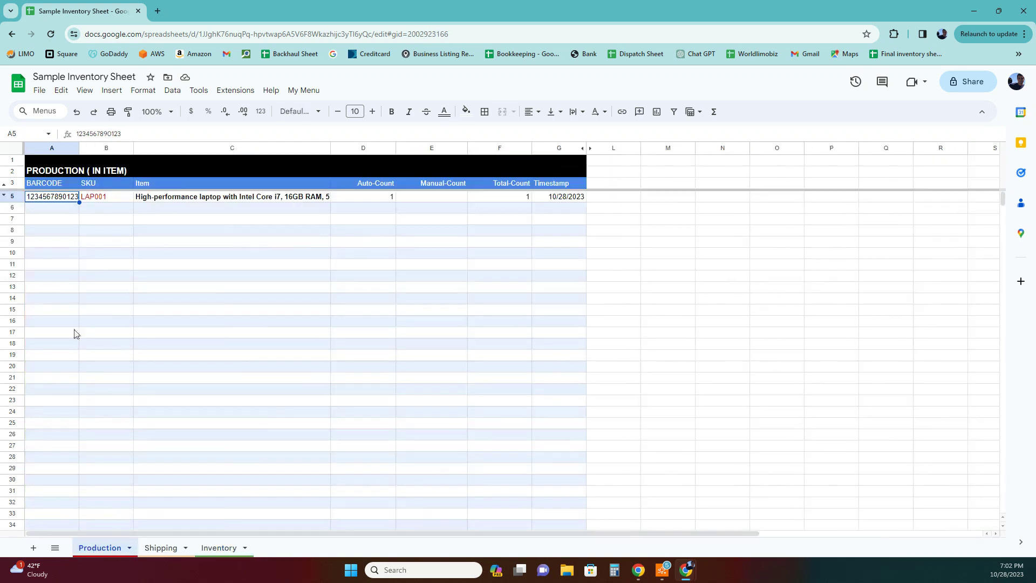
click(46, 209)
right_click(47, 210)
mouse_move(143, 236)
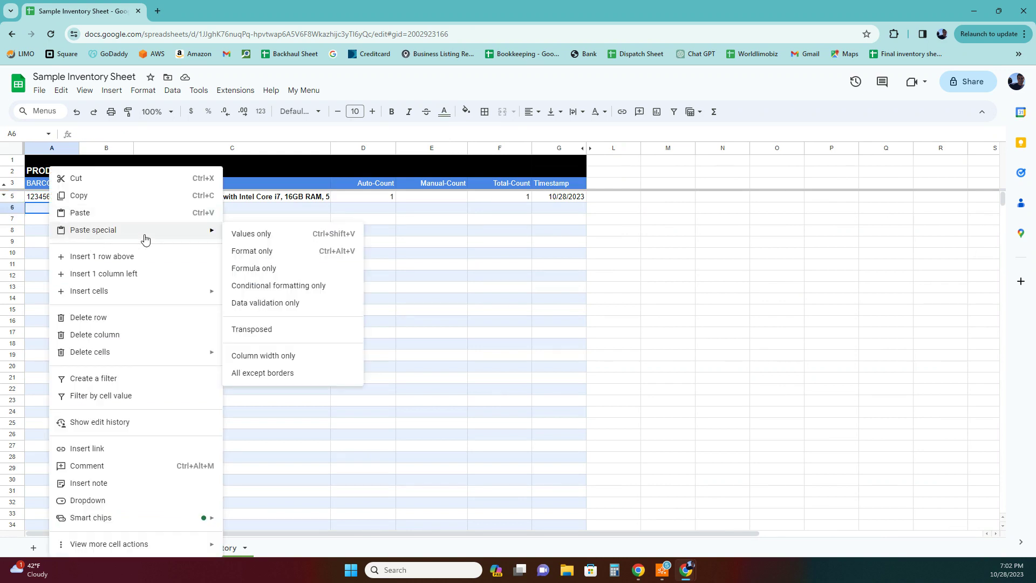
click(239, 238)
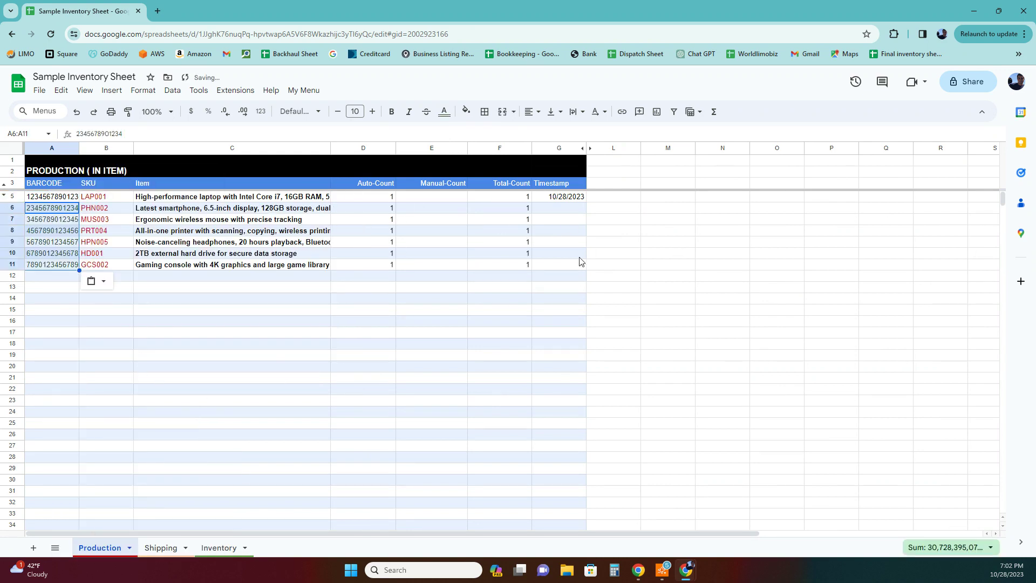
Step: Check the new Inventory counts, then select C18:C19 back on Production
click(221, 548)
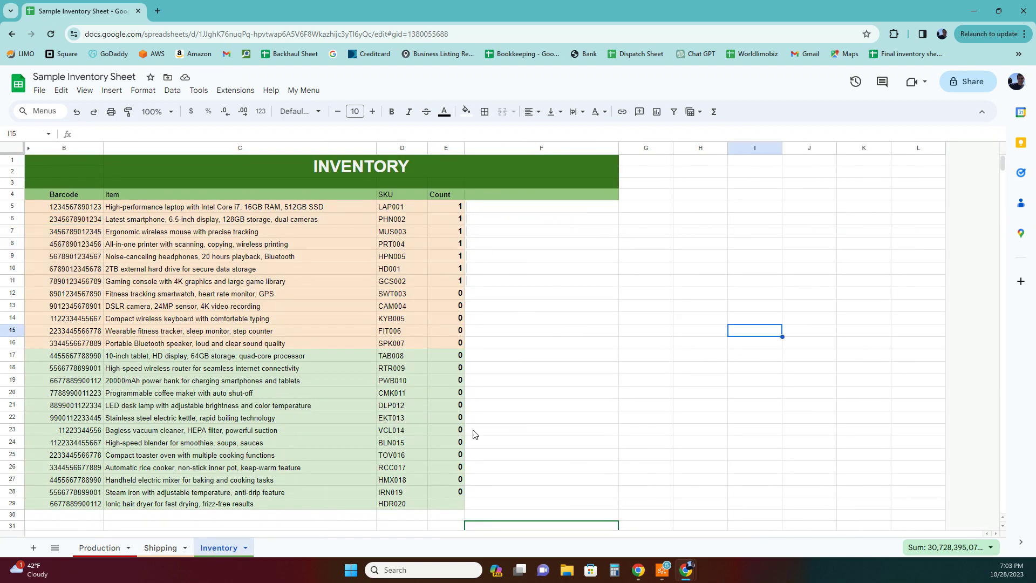
click(96, 548)
drag(154, 354, 157, 343)
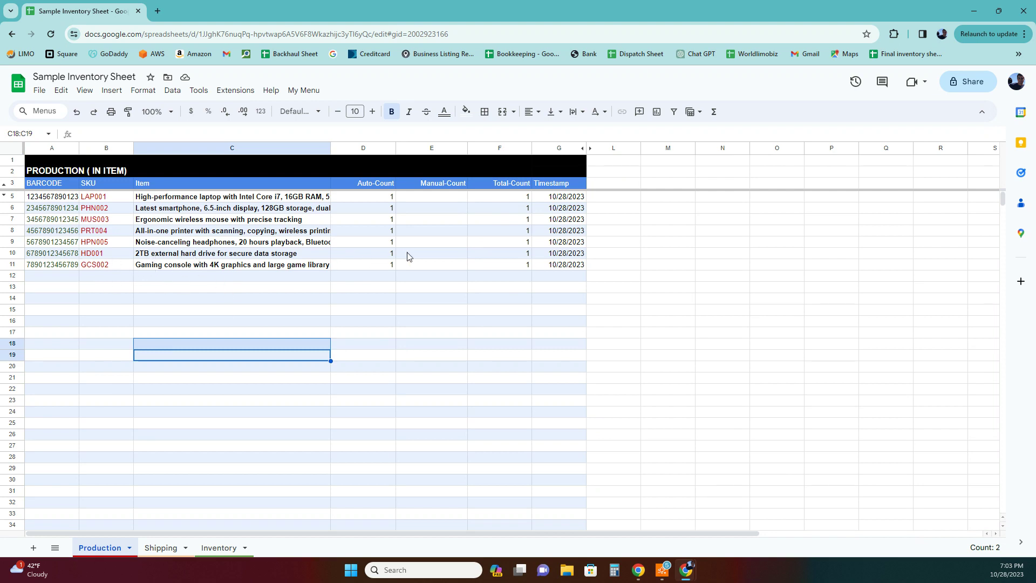
Step: Enter a manual count of 1000 for HD001 in E10 and check its Inventory count
click(427, 254)
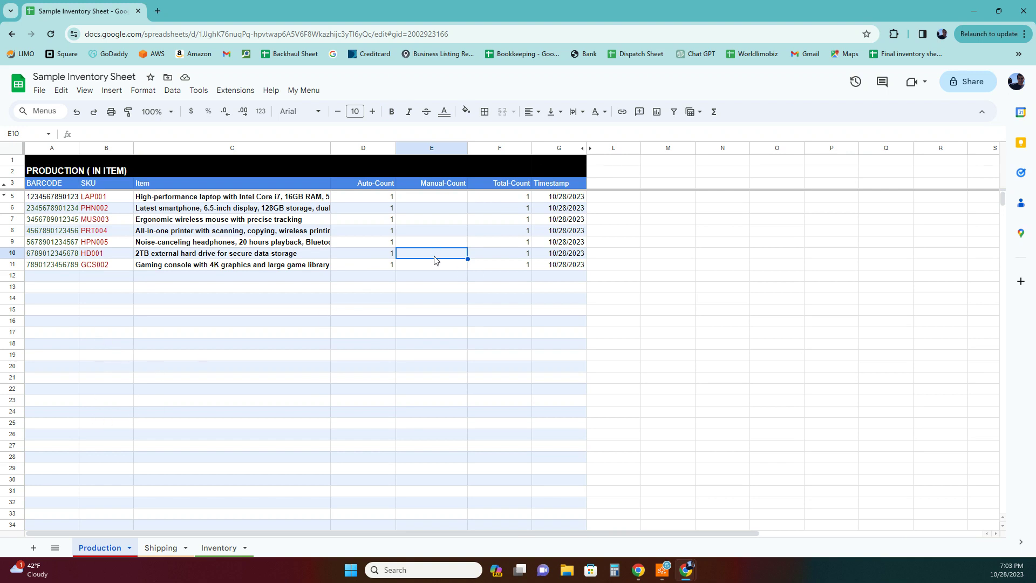
text(1000)
click(432, 298)
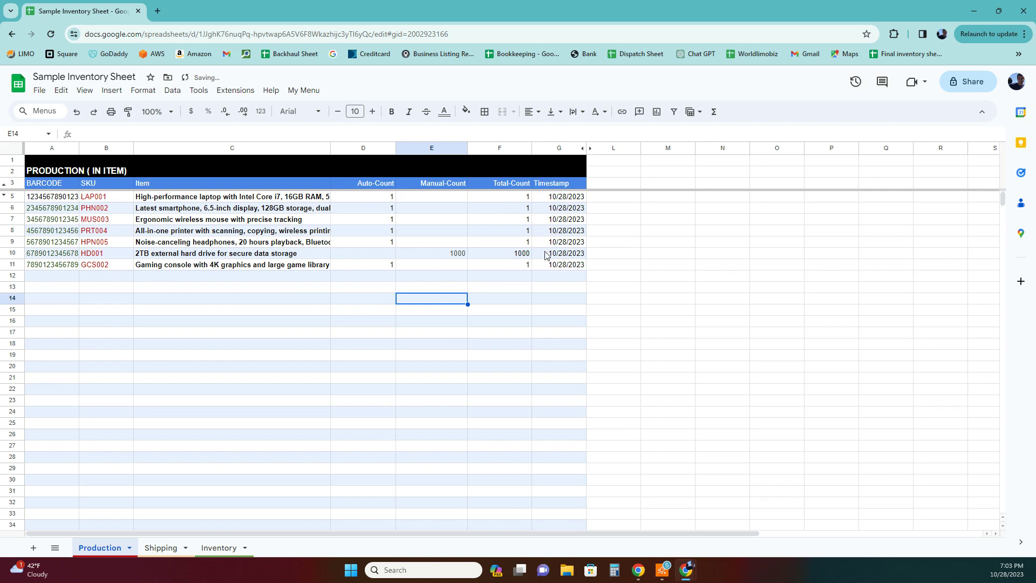
click(221, 548)
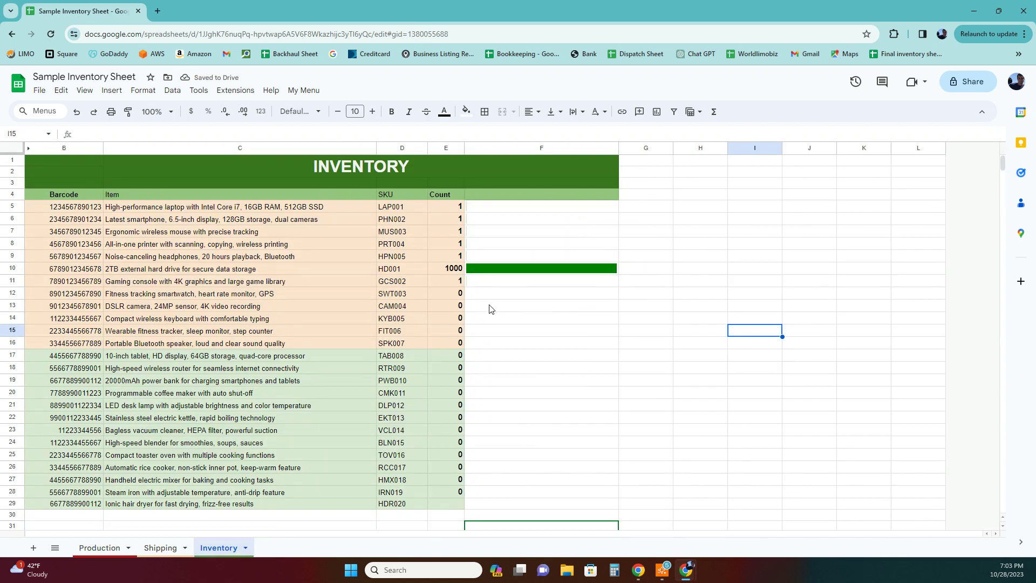
click(101, 548)
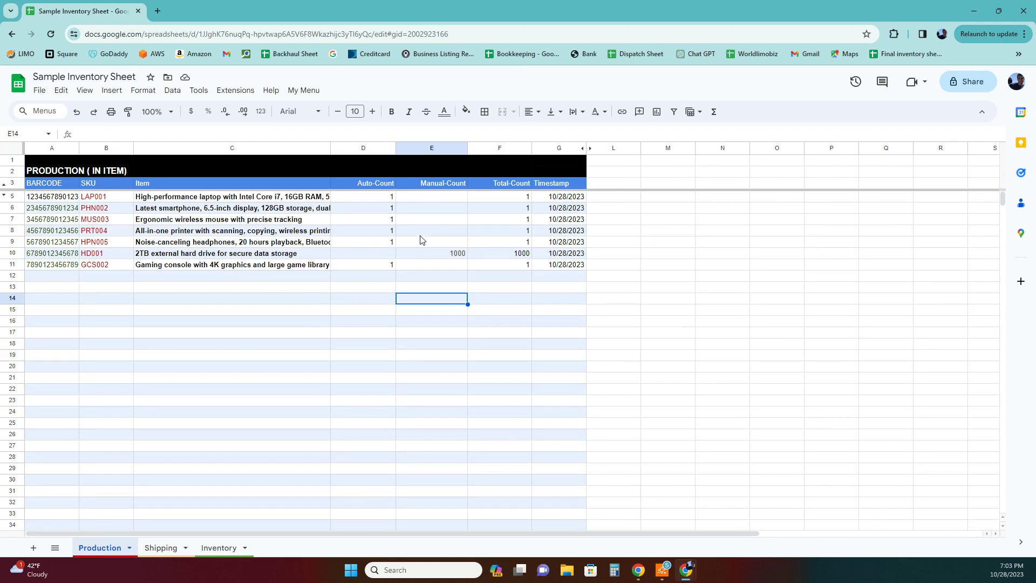
Step: Set MUS003's manual count to 25 and change HD001's to 30, then review Inventory
click(439, 219)
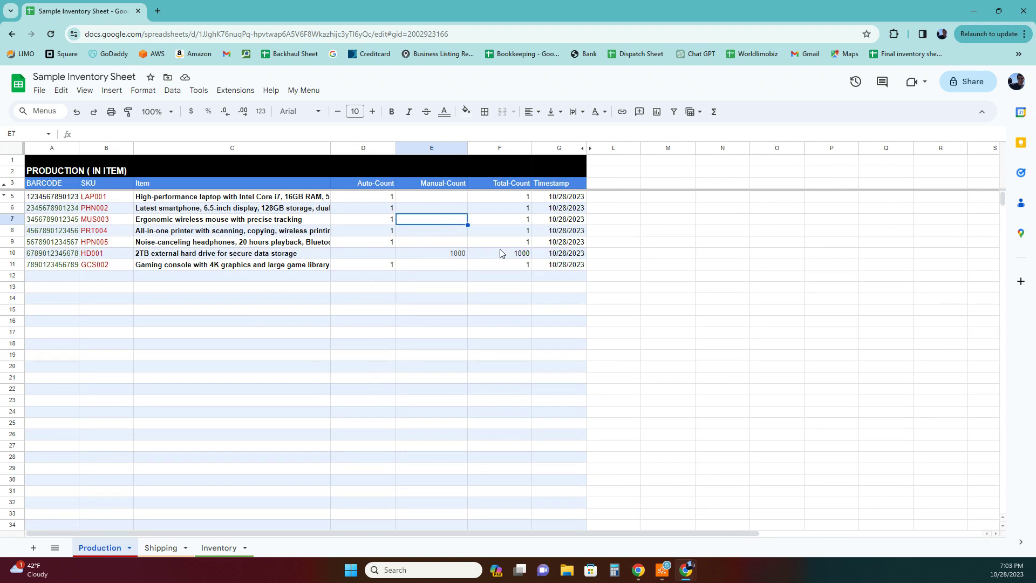
text(25)
key(Return)
key(Down)
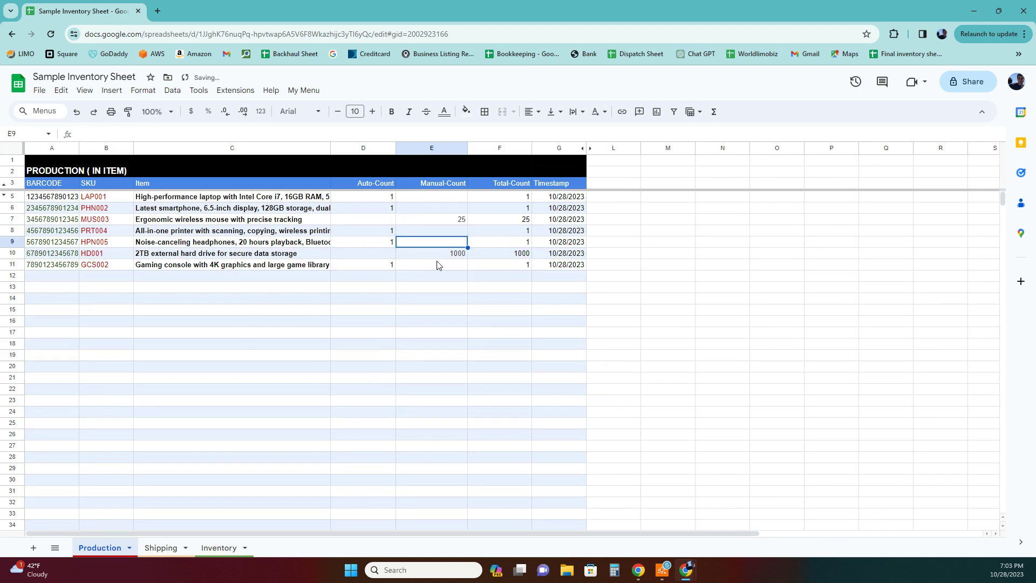
click(451, 254)
text(30)
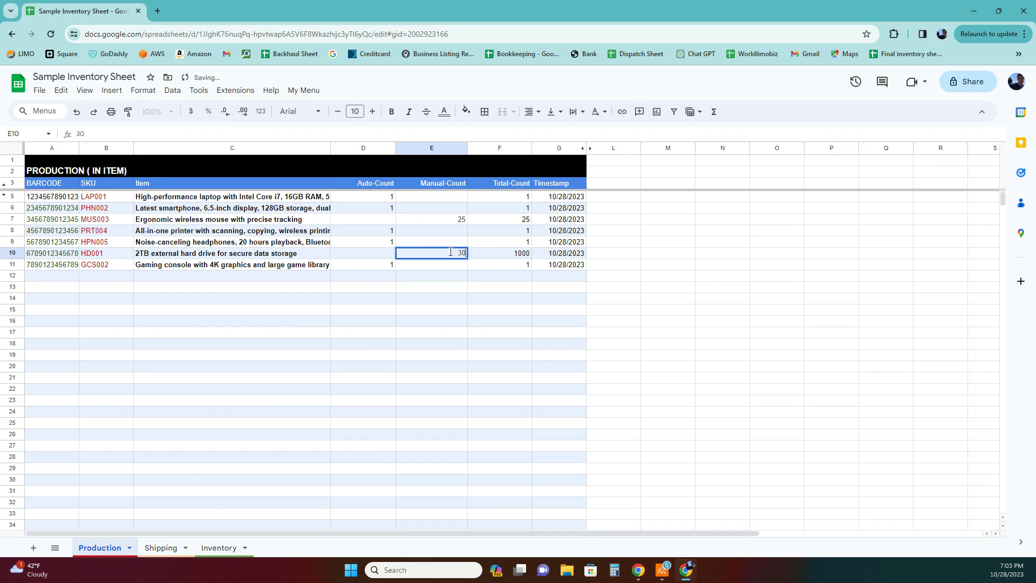
click(432, 319)
click(204, 545)
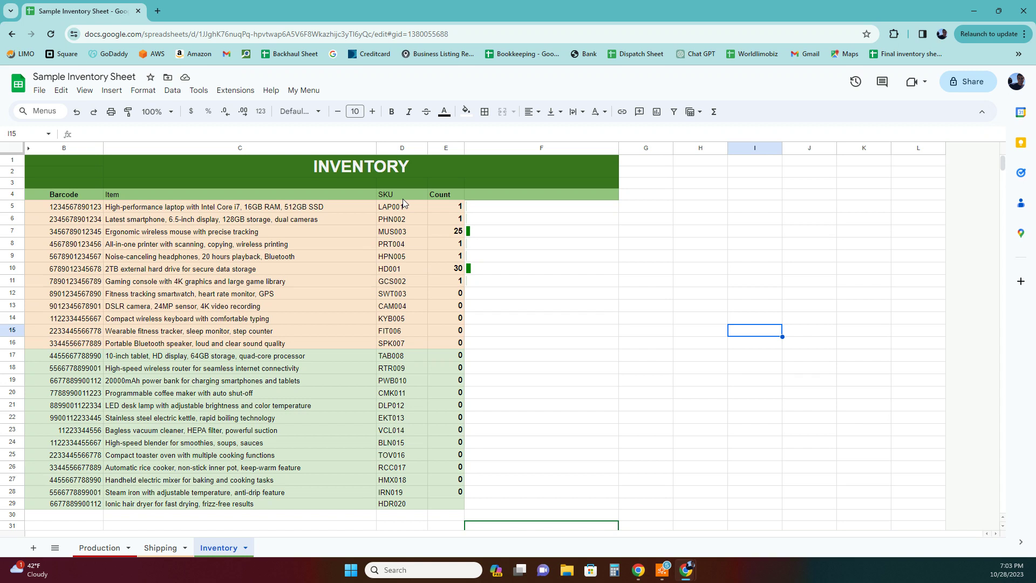
click(100, 547)
click(201, 344)
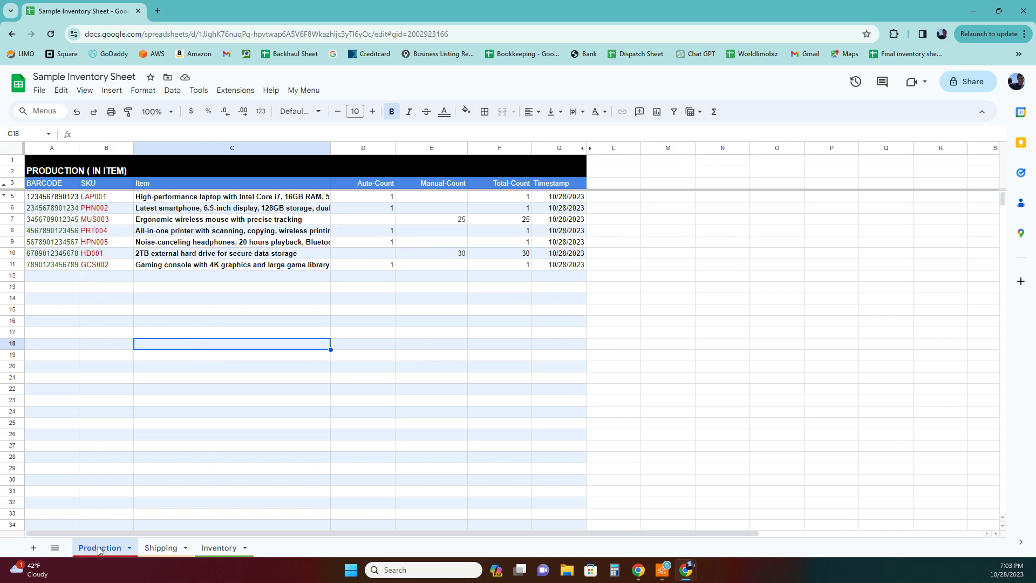
click(163, 550)
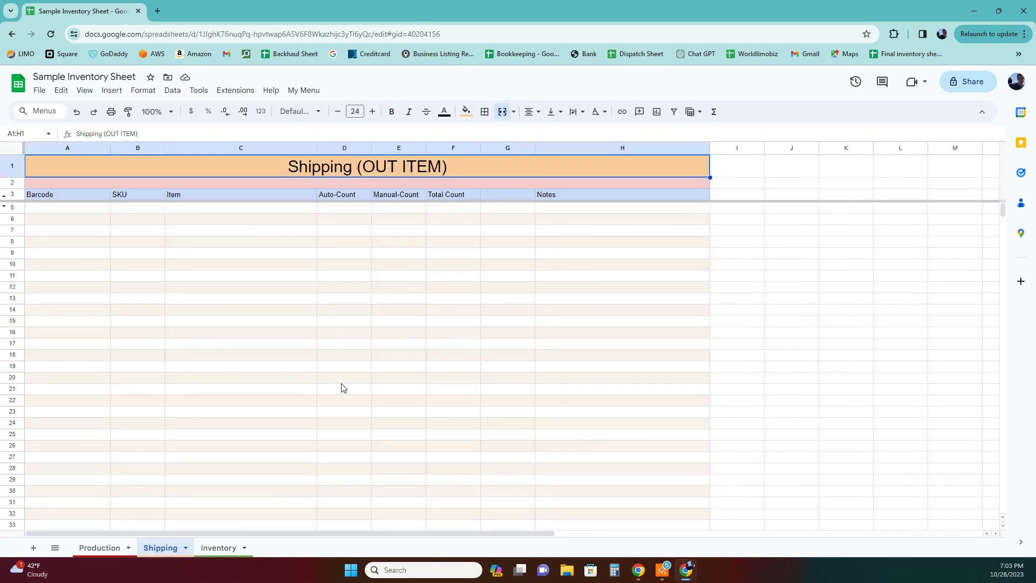
click(92, 553)
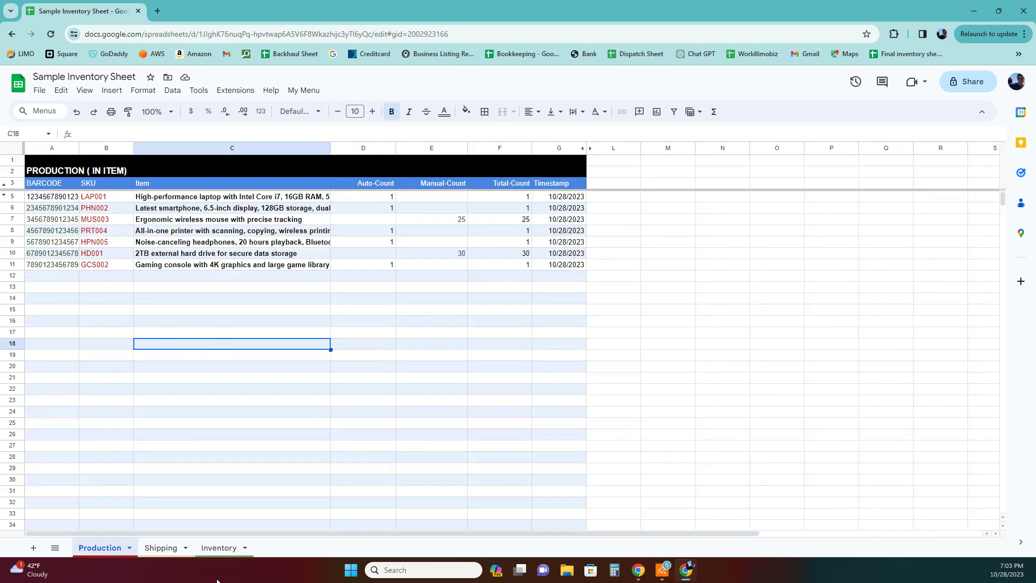
click(221, 548)
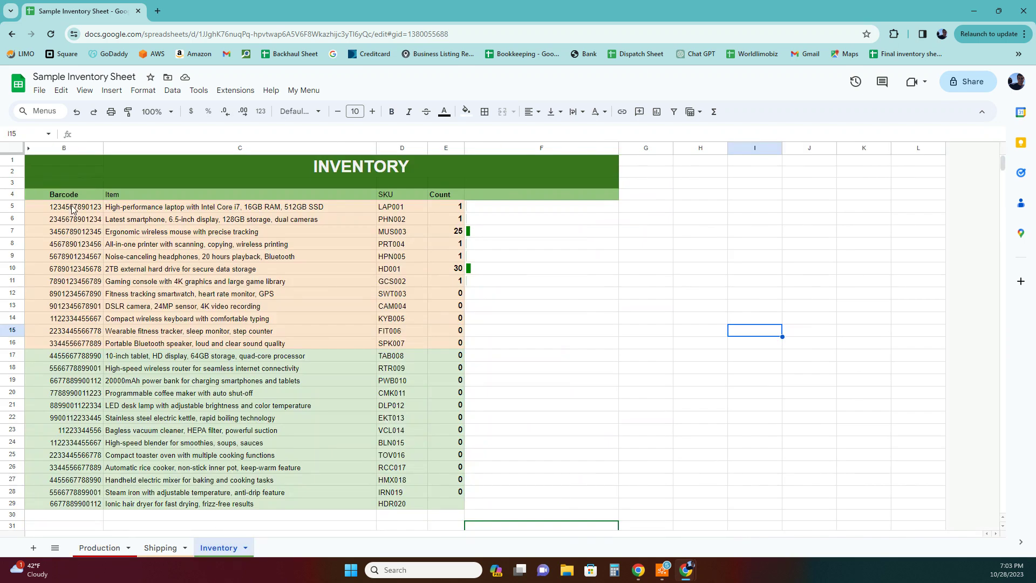
drag(74, 208, 71, 263)
click(637, 306)
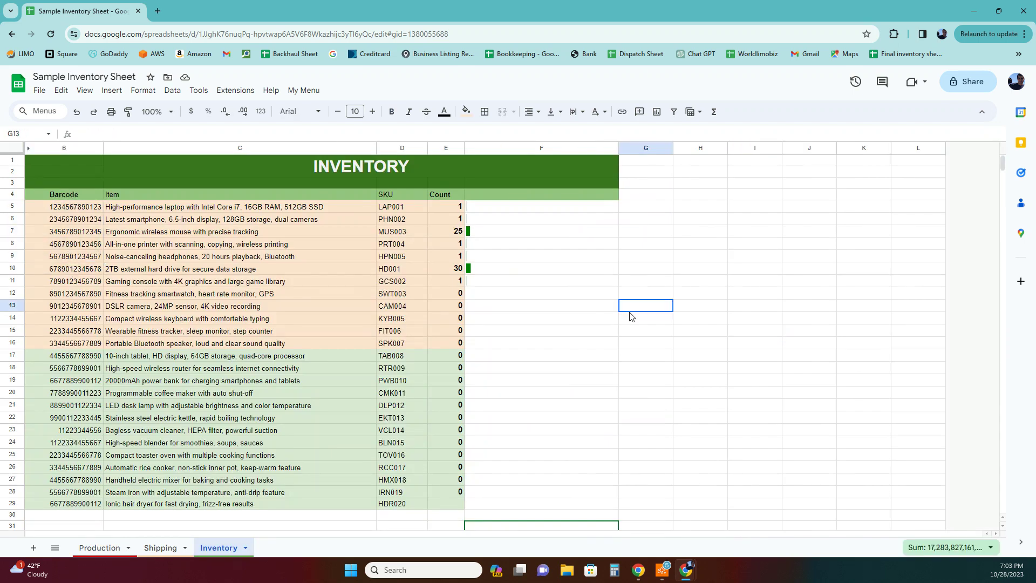
right_click(81, 270)
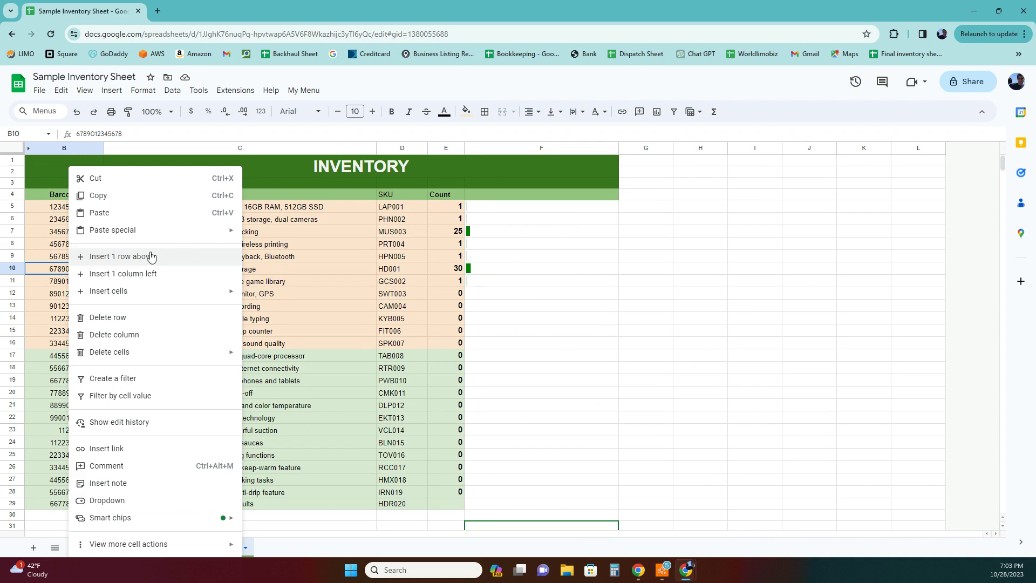
Step: Log HD001's barcode as values in Shipping A5 with 25 units shipped in E5
click(107, 195)
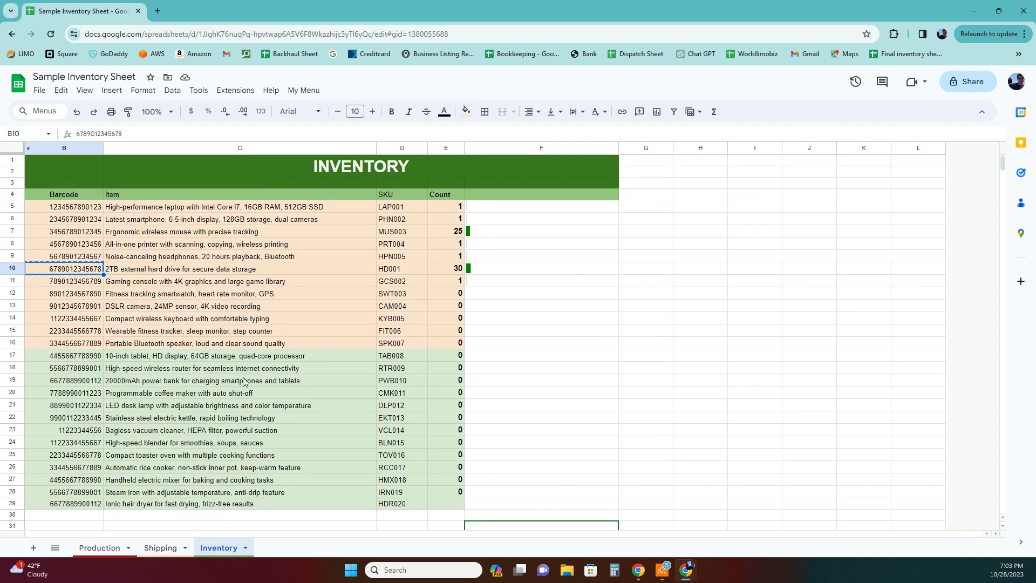
click(157, 549)
click(71, 213)
right_click(72, 213)
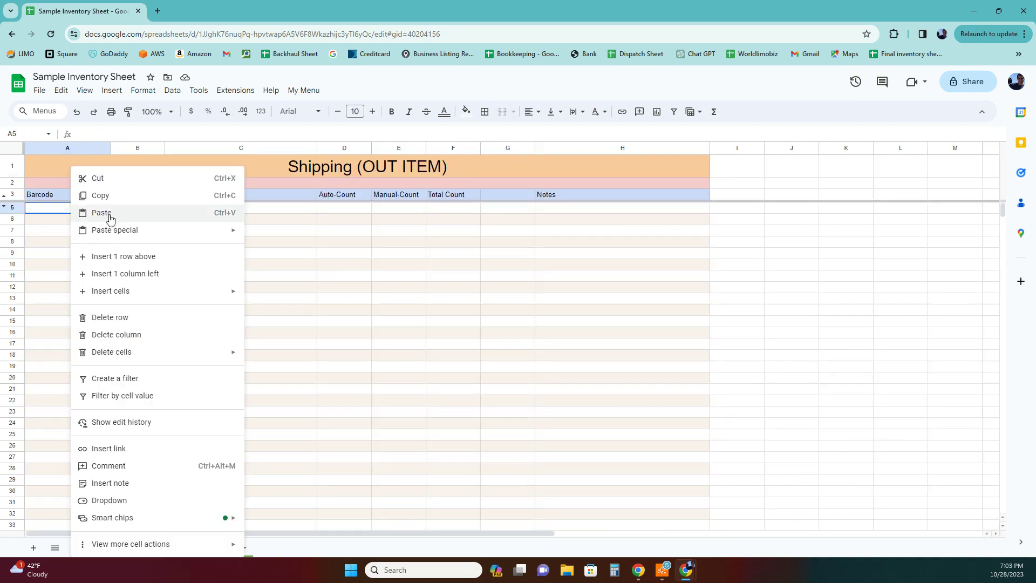
mouse_move(143, 236)
click(265, 233)
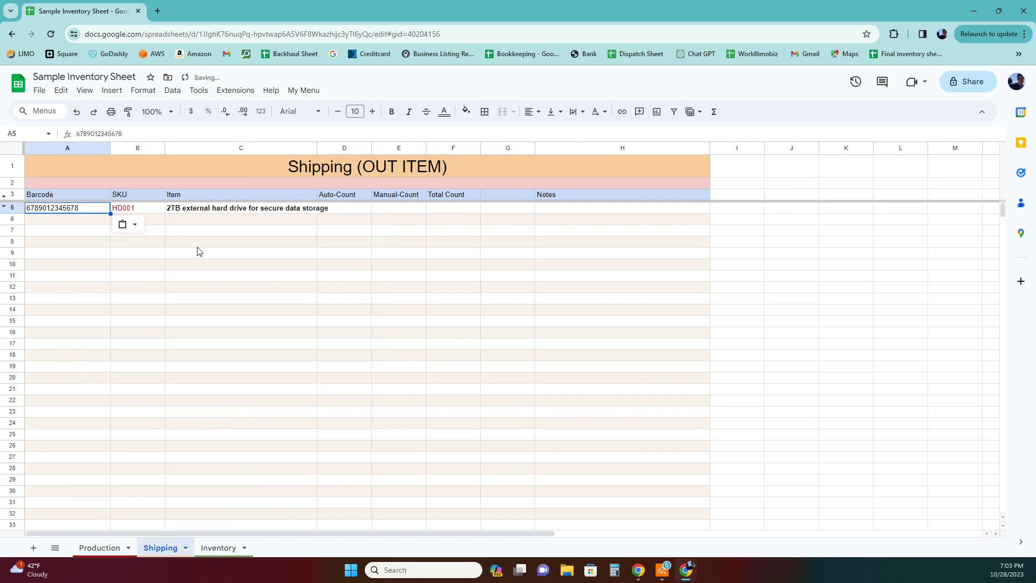
click(415, 210)
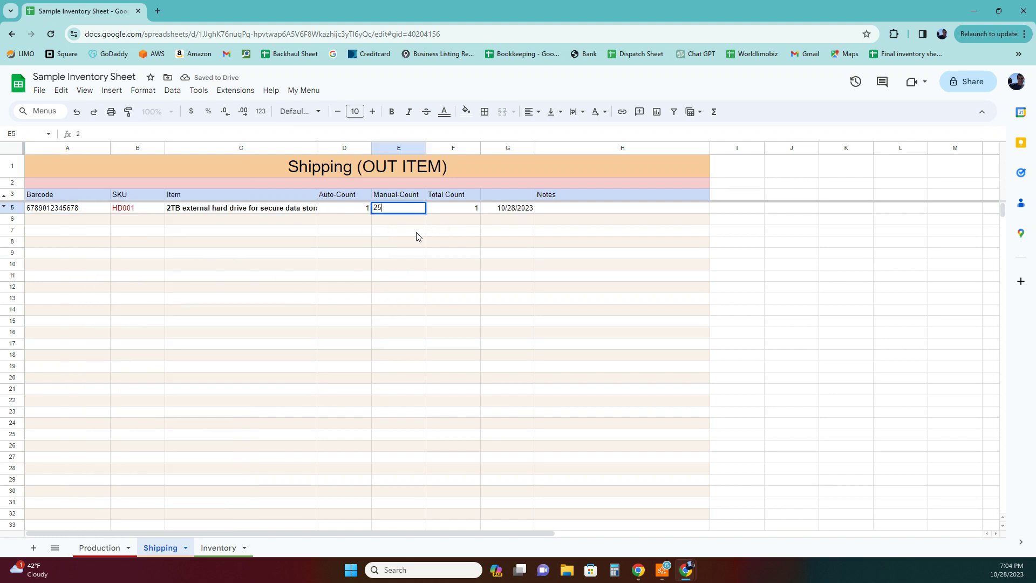
click(396, 324)
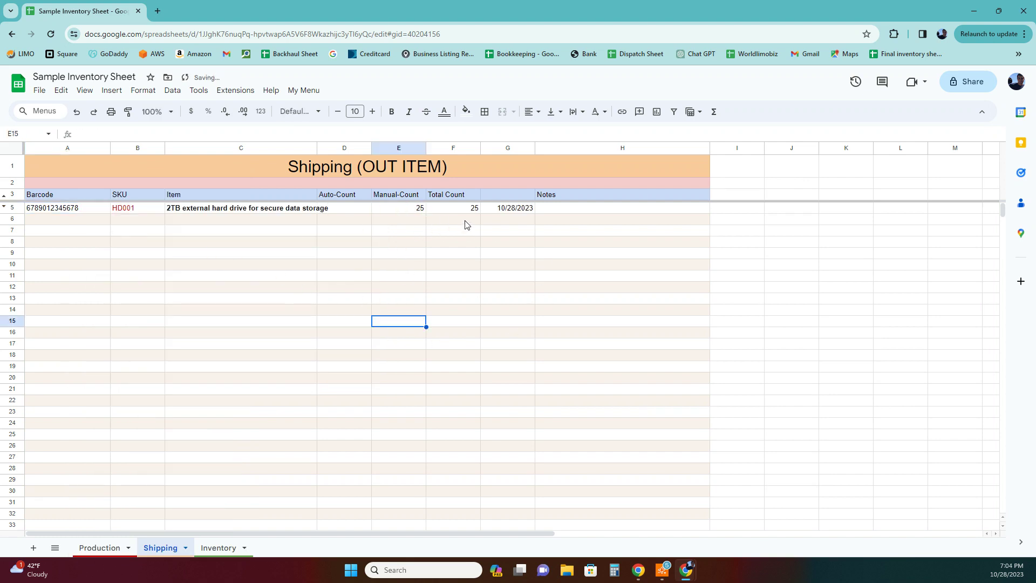
Step: Verify HD001's Inventory count in E10 has dropped to 5
click(222, 549)
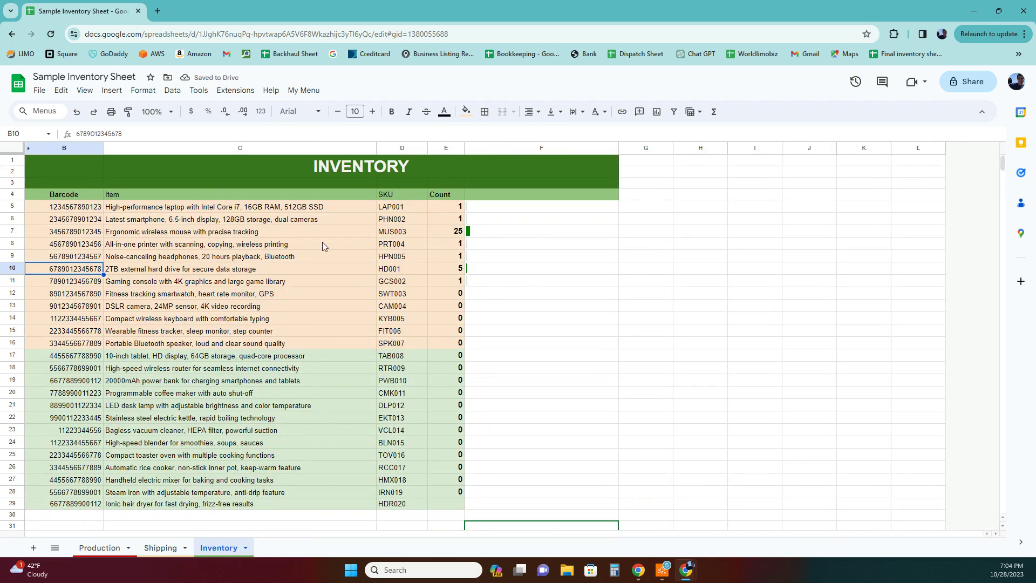
click(436, 274)
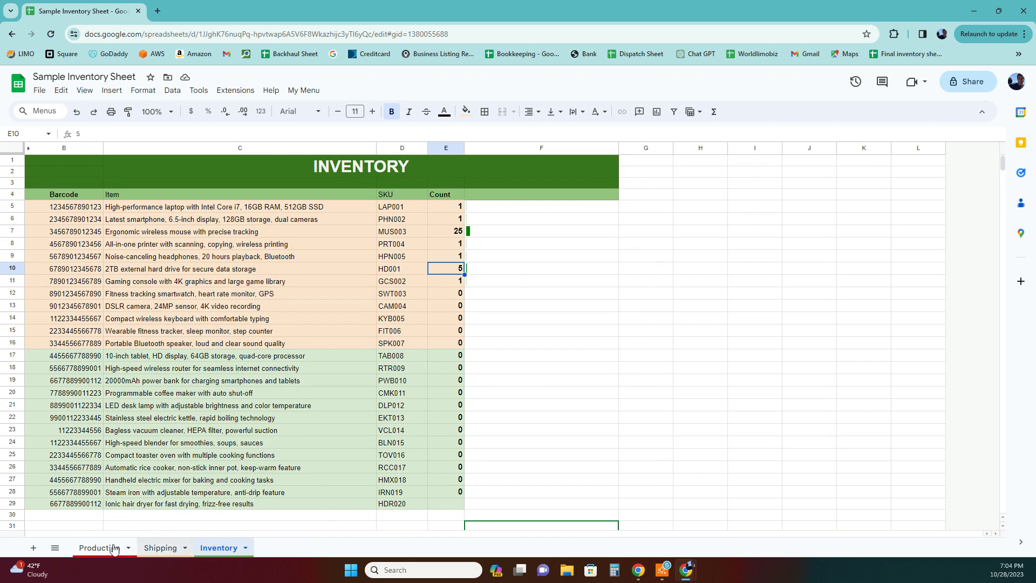
scroll(499, 304, down, 1)
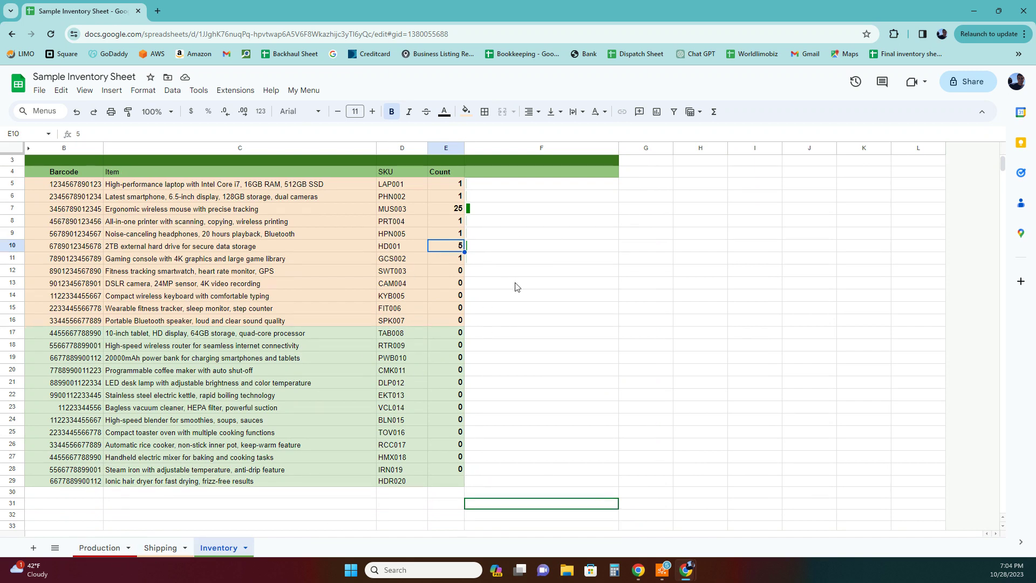
scroll(493, 280, up, 1)
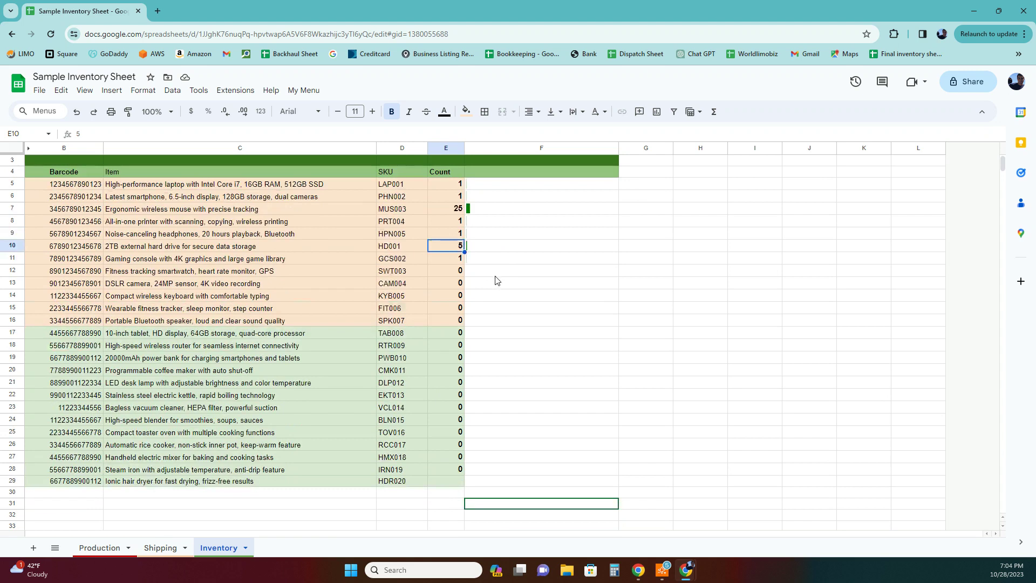
Step: Give LAP001 a manual production count of 1000 in E5 and confirm Inventory shows 1000
click(97, 549)
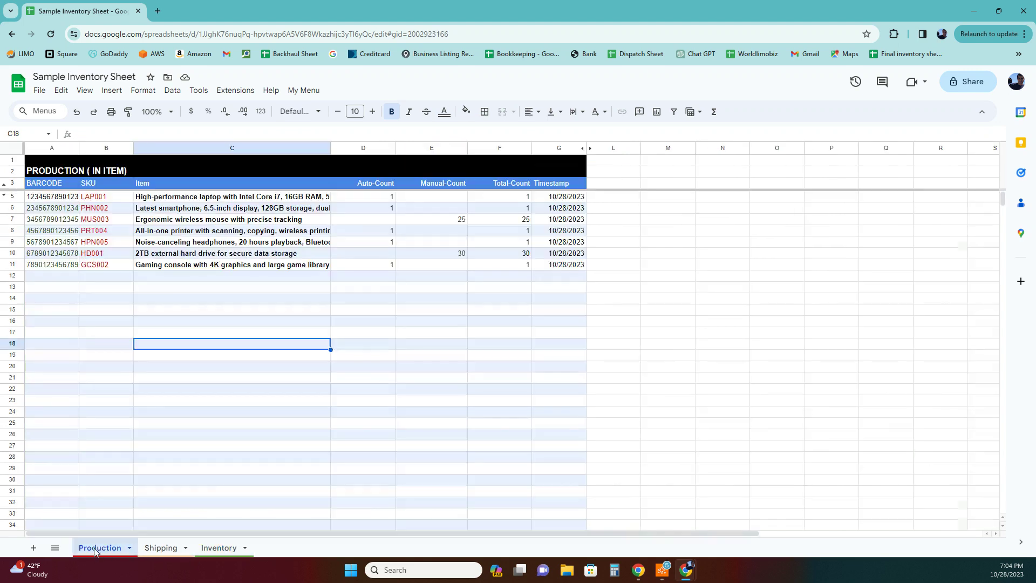
click(450, 333)
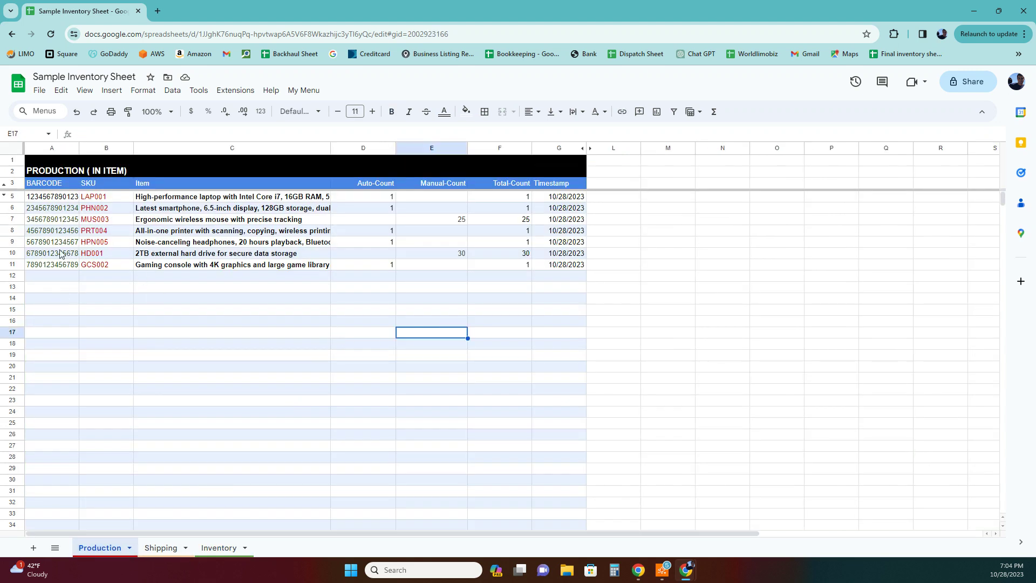
click(426, 200)
text(1000)
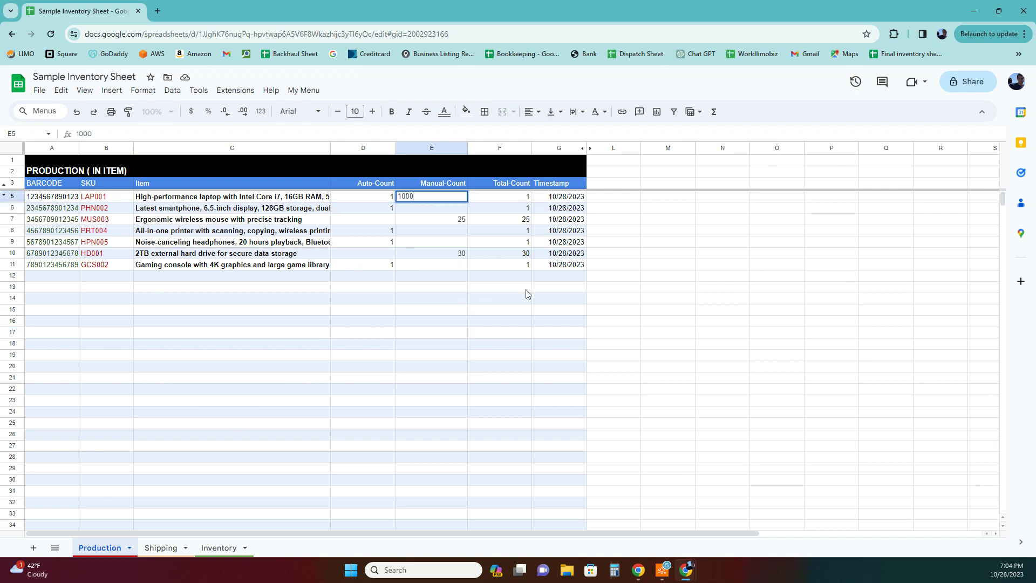
click(386, 321)
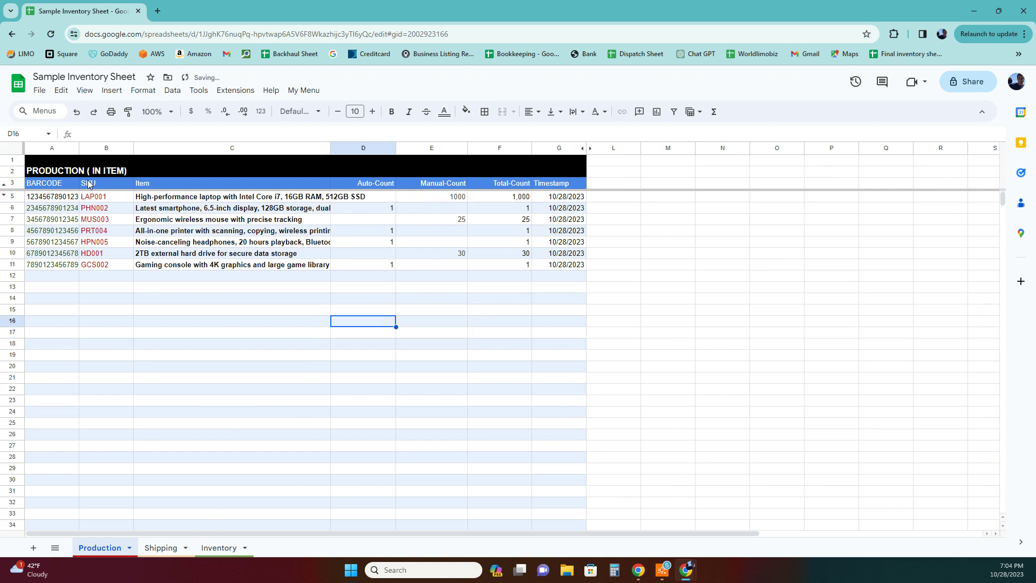
click(221, 548)
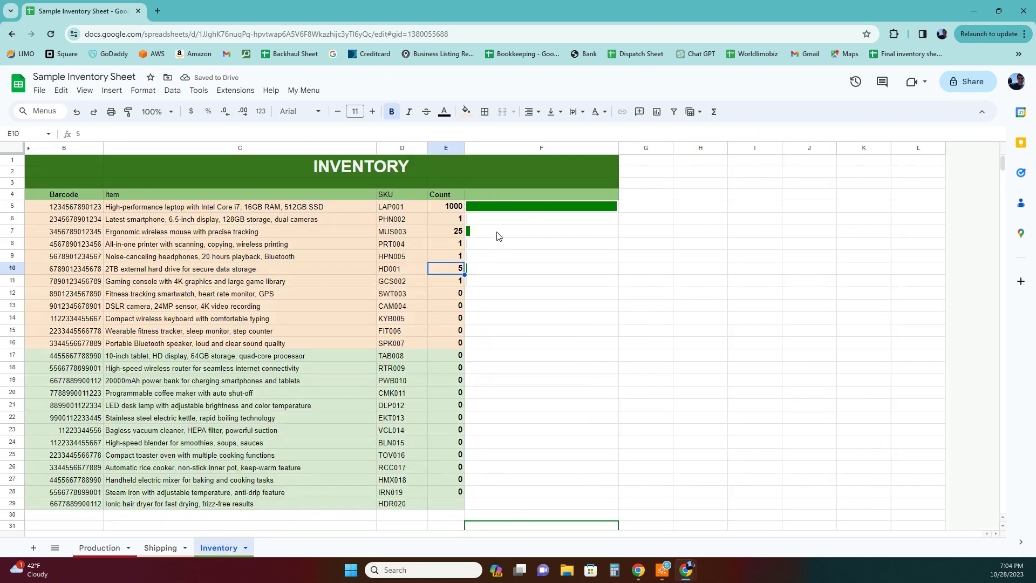
click(160, 548)
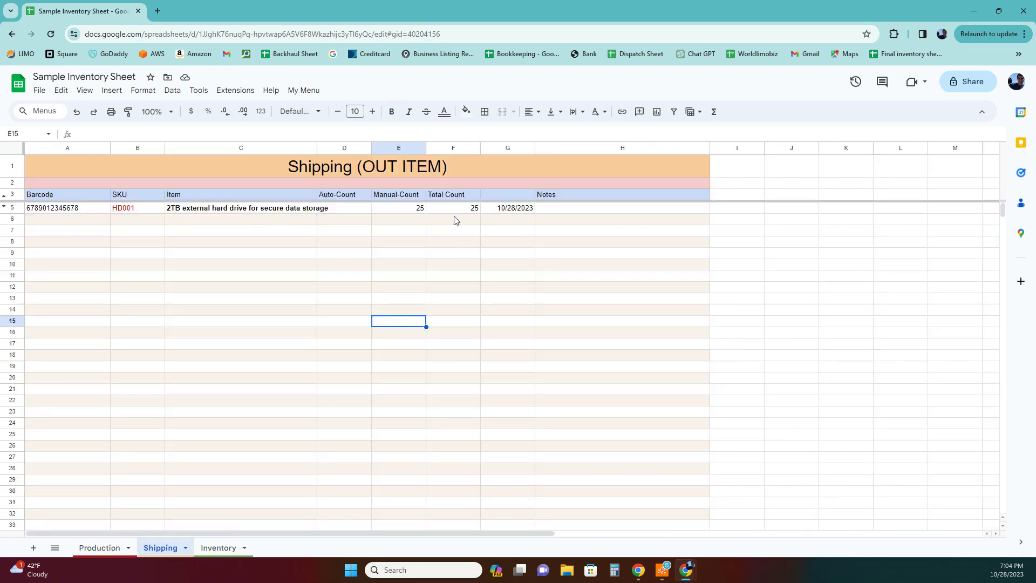
right_click(68, 221)
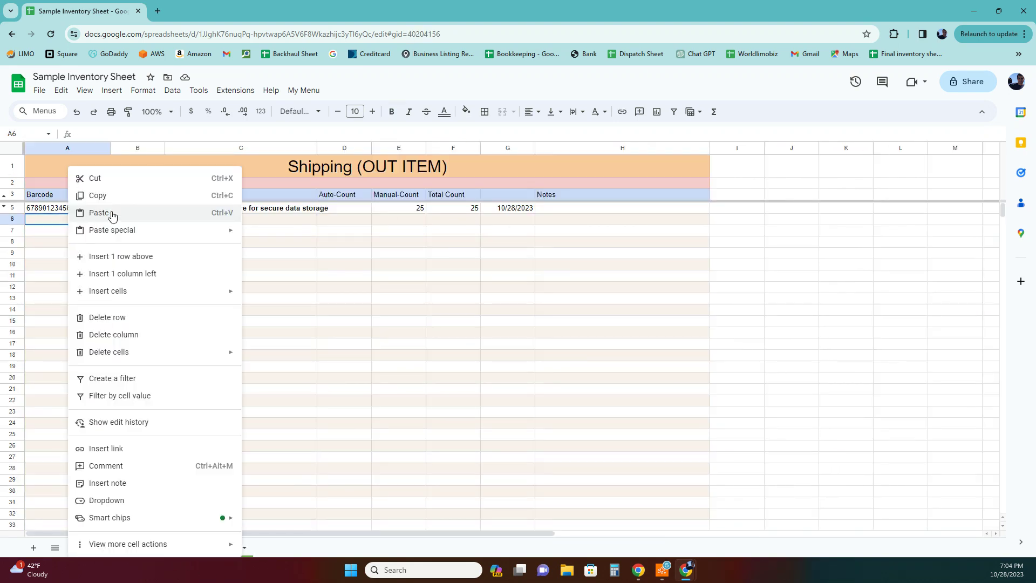
Step: Replace a wrong paste in Shipping A6 with the LAP001 barcode from Production A5, as values
mouse_move(140, 236)
click(276, 234)
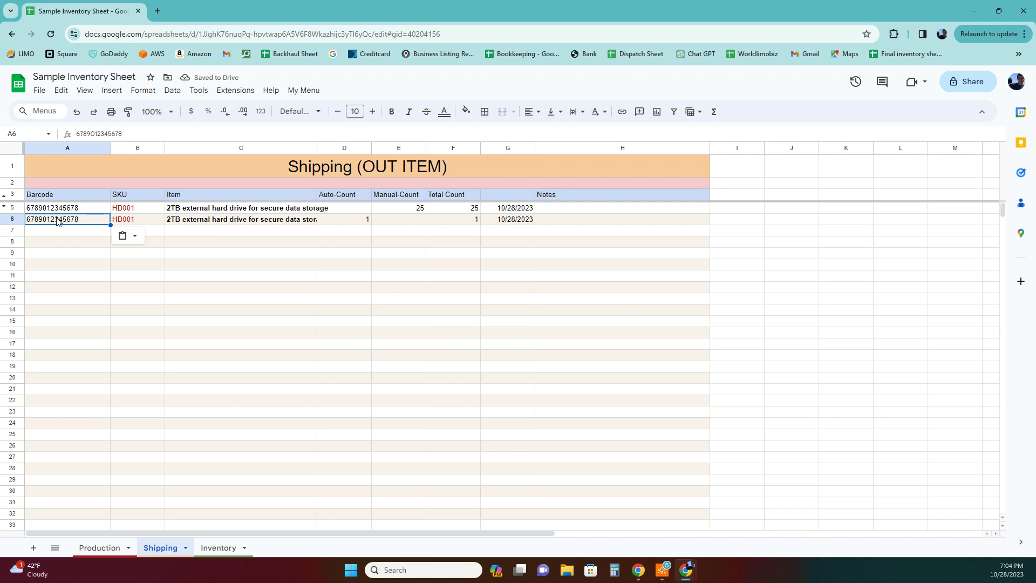
key(Delete)
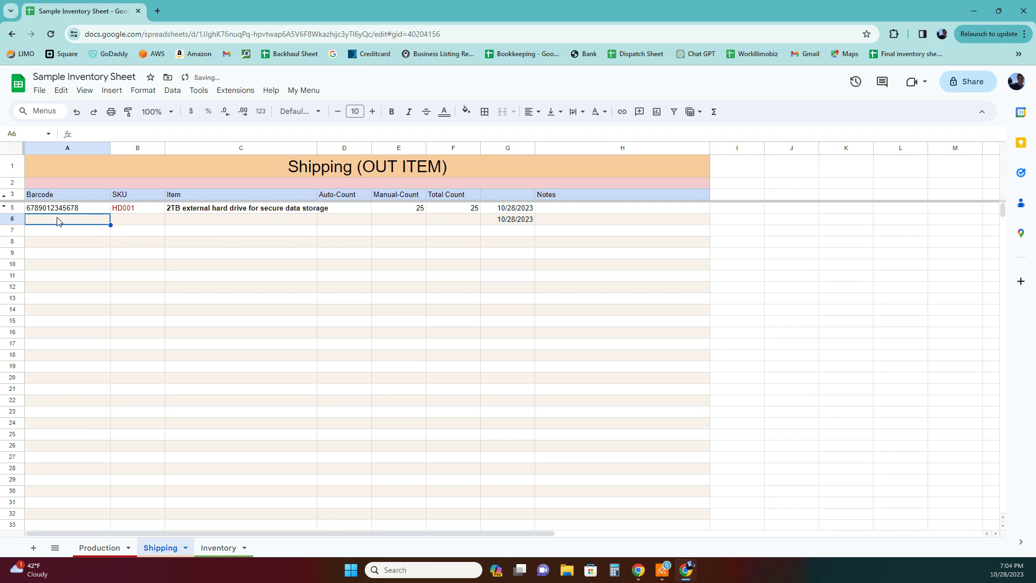
click(100, 548)
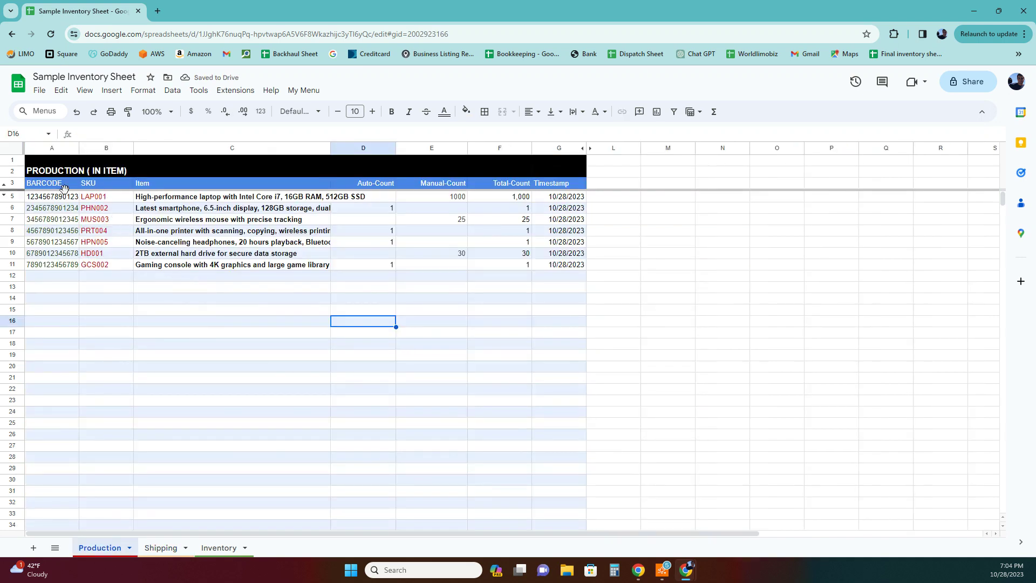
click(62, 196)
right_click(51, 198)
click(83, 196)
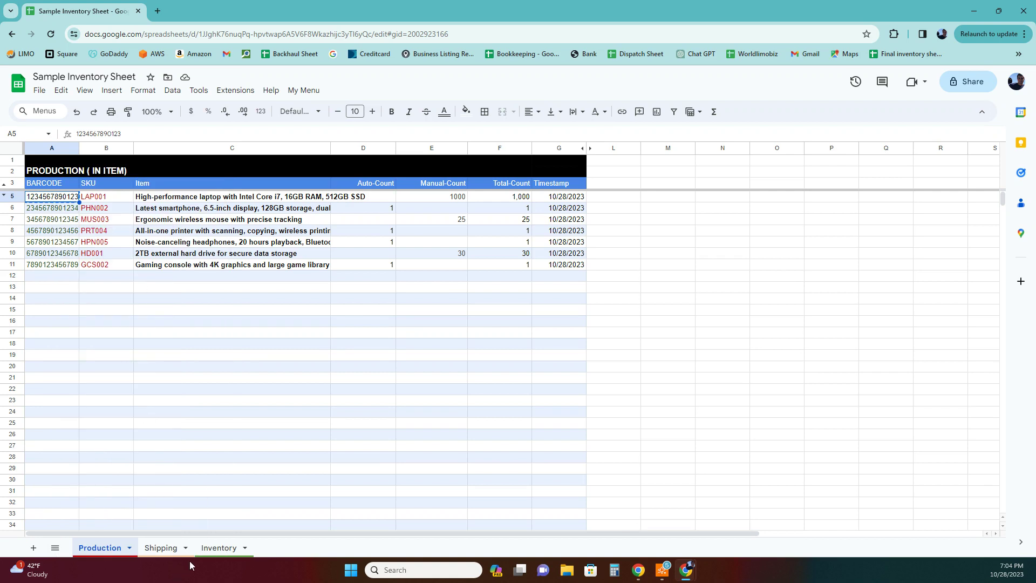
click(166, 548)
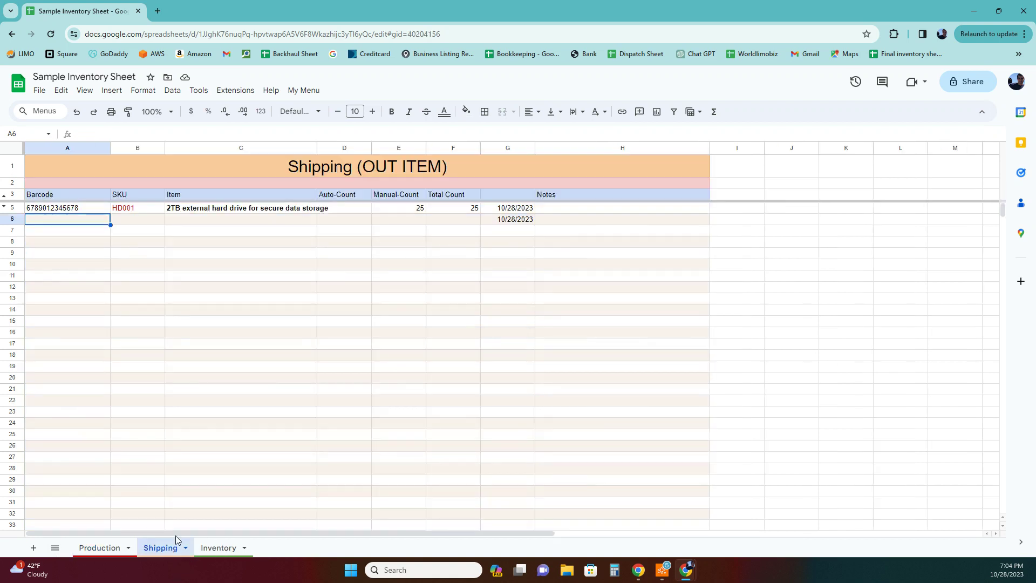
right_click(57, 220)
mouse_move(146, 231)
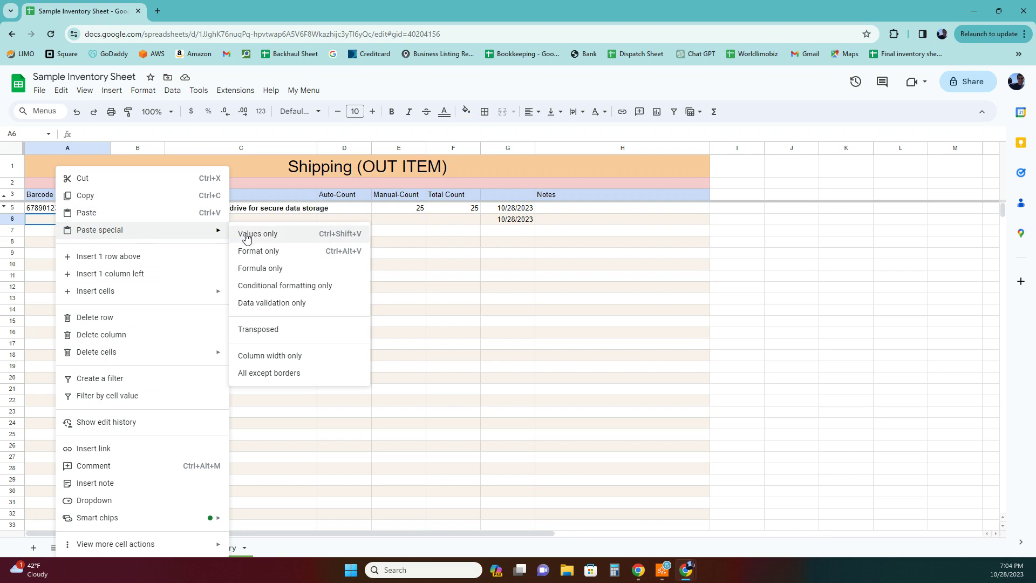
click(257, 234)
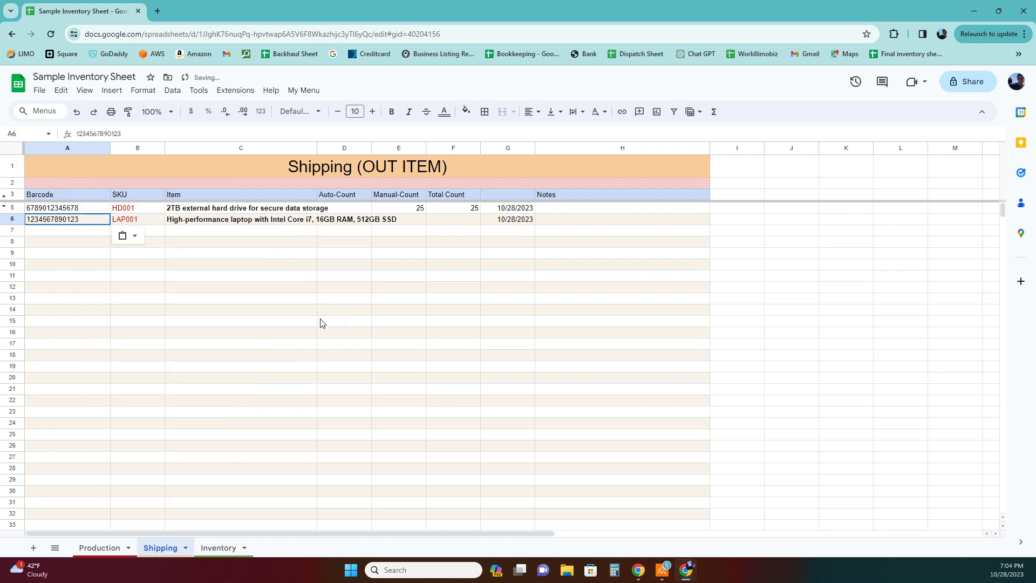
Step: Enter 500 as the shipped laptop count in E6 and widen the Item column C
click(418, 222)
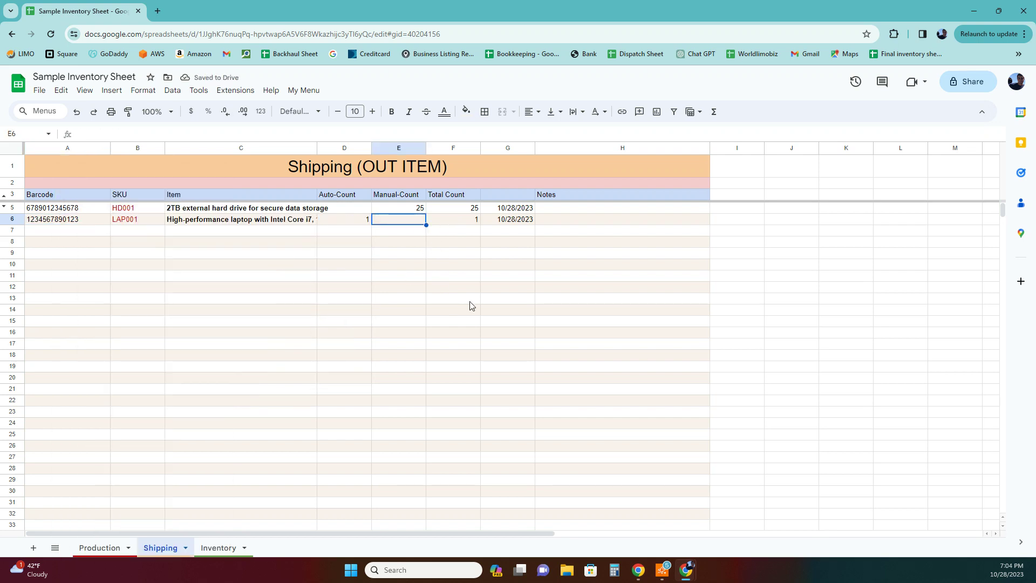
text(500)
click(471, 300)
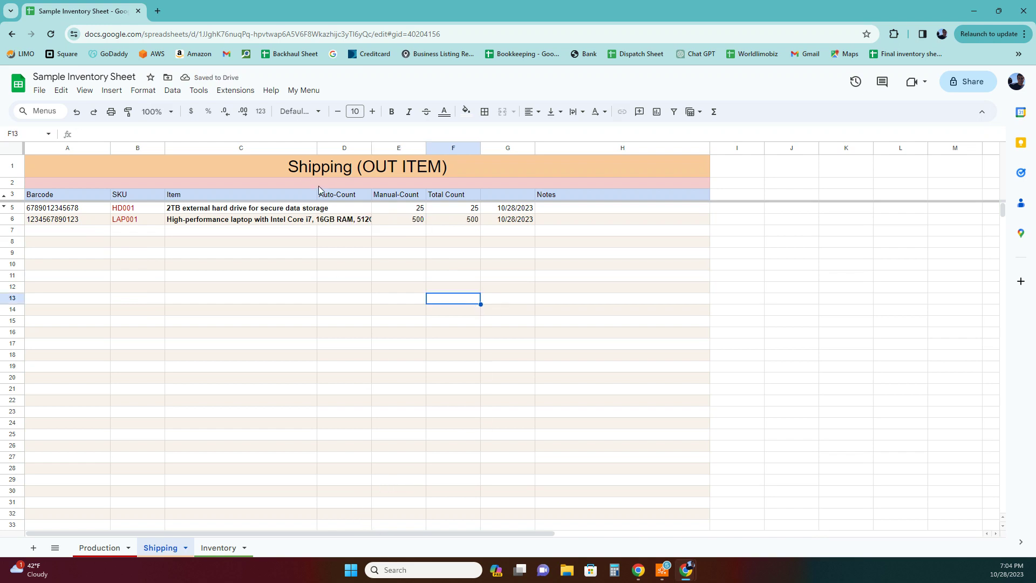
drag(316, 148, 389, 148)
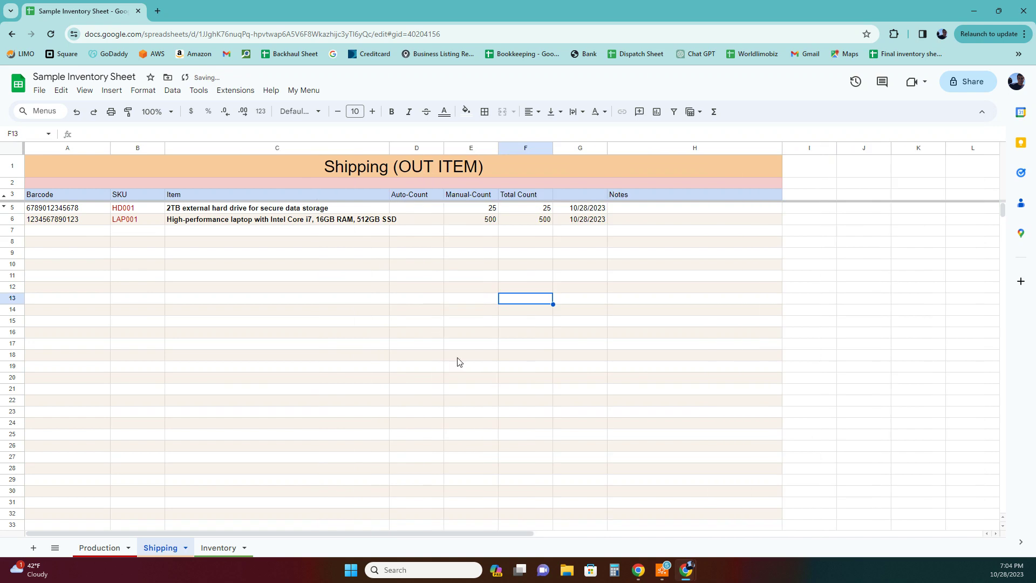
Step: Check Inventory shows LAP001 at 500 with a shorter bar, inspecting F13's SPARKLINE formula
click(237, 548)
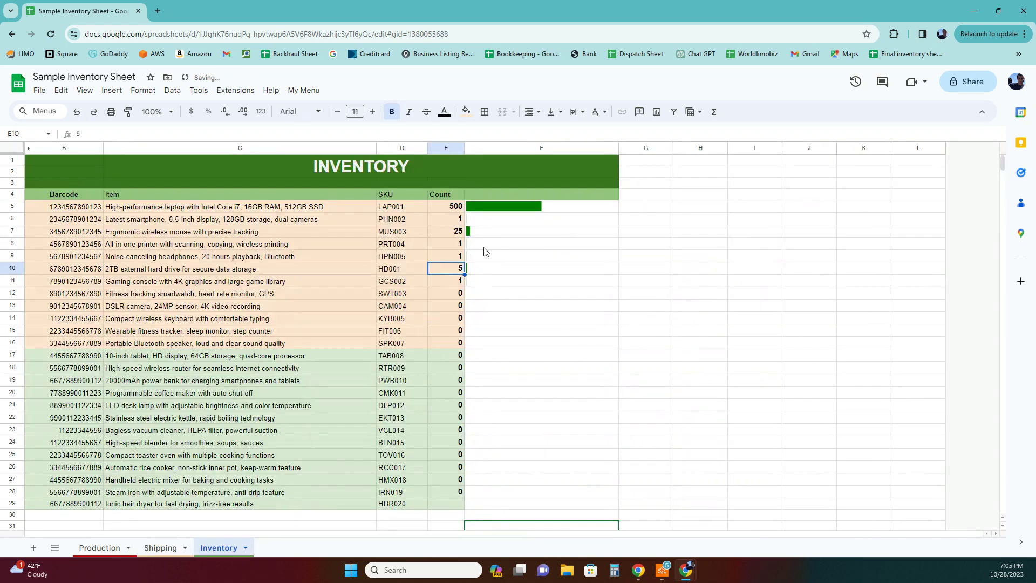
click(526, 305)
scroll(480, 386, down, 3)
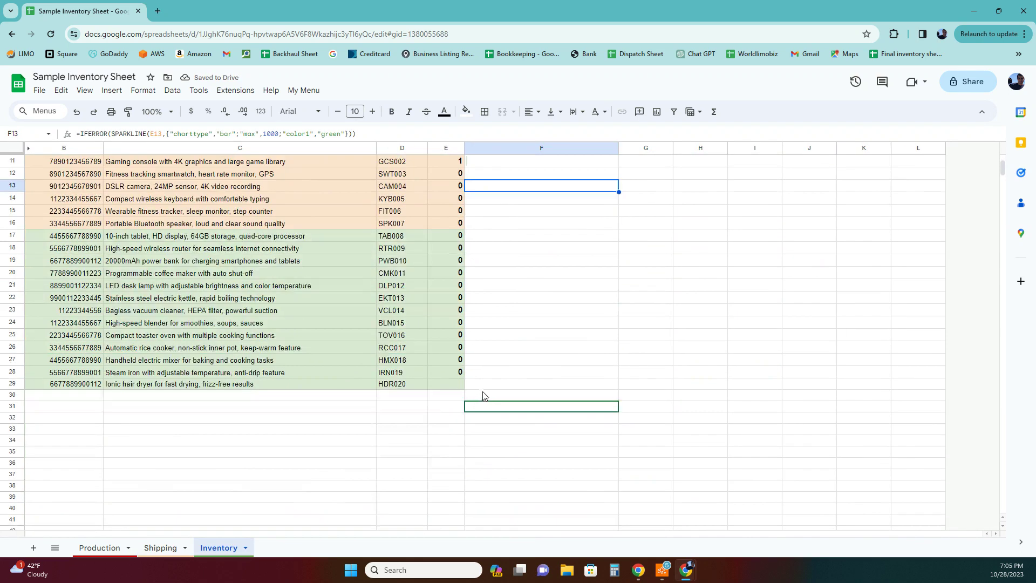
scroll(545, 348, up, 3)
scroll(539, 345, down, 3)
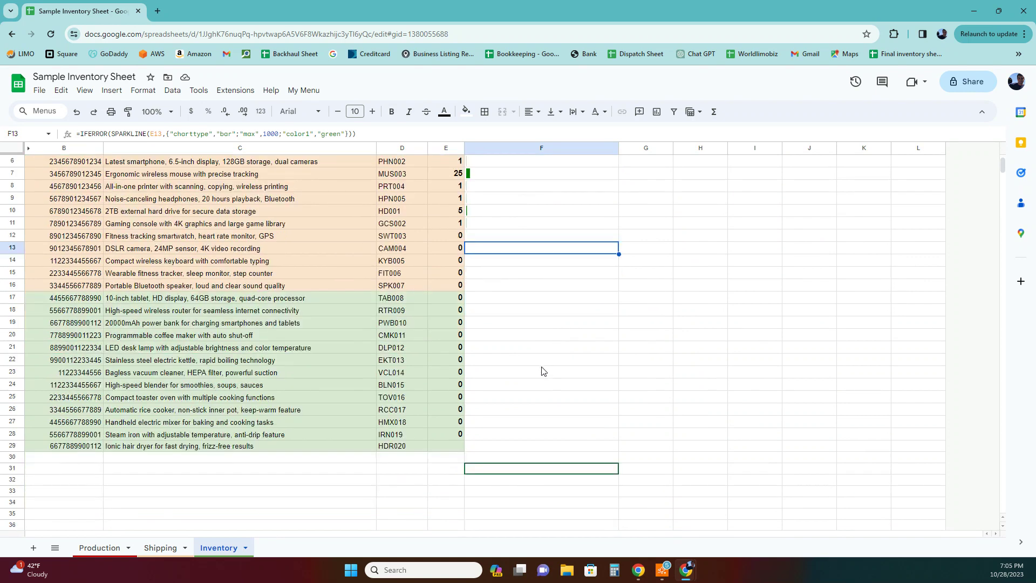
scroll(548, 324, up, 3)
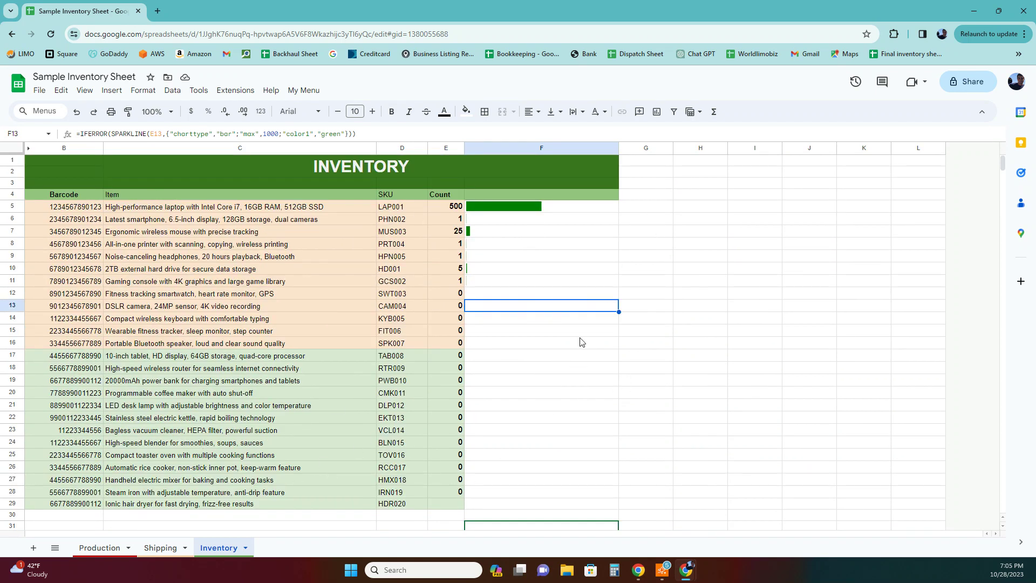
scroll(580, 342, down, 1)
scroll(579, 350, up, 1)
scroll(579, 344, down, 1)
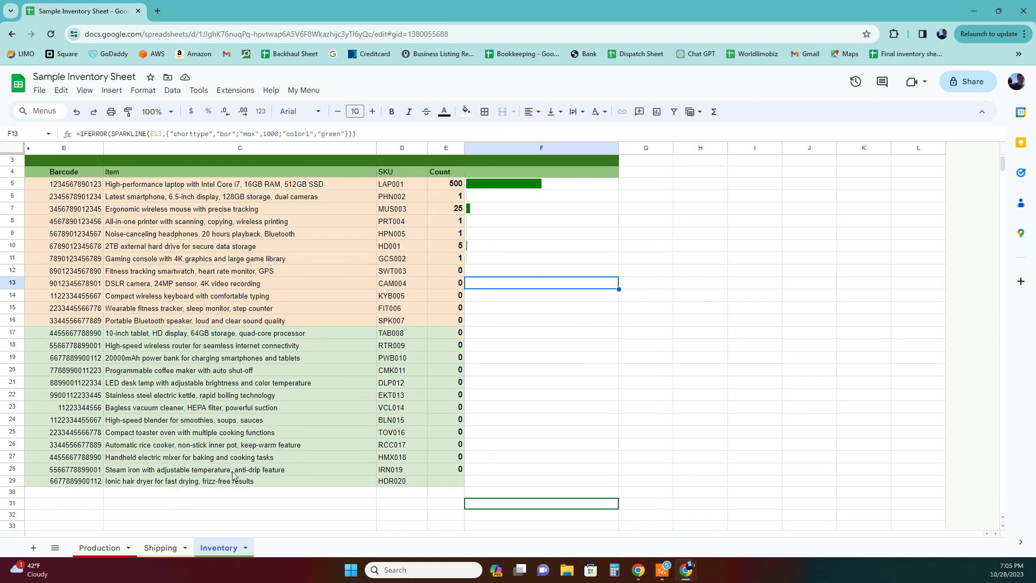
scroll(532, 409, up, 1)
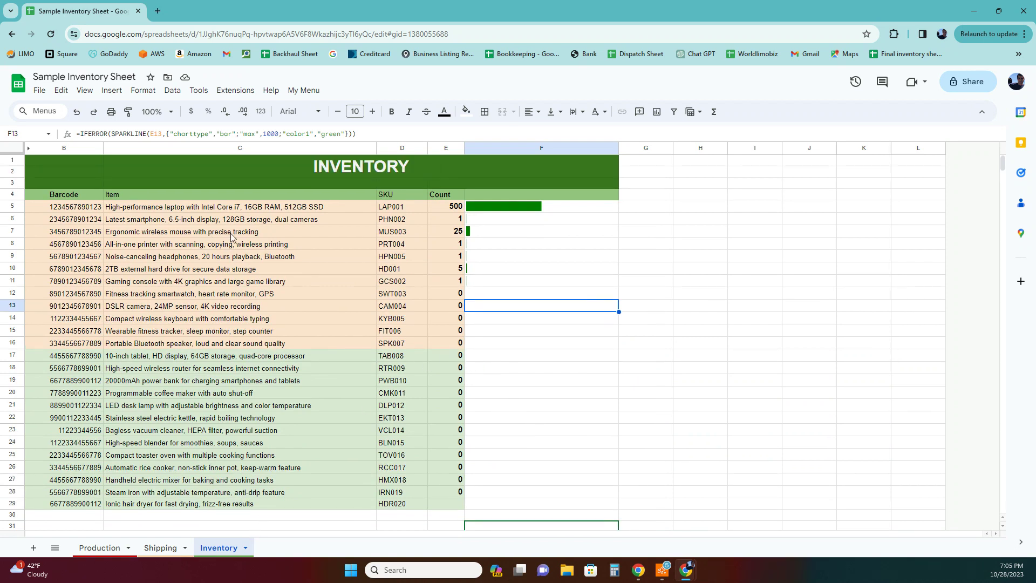
click(647, 409)
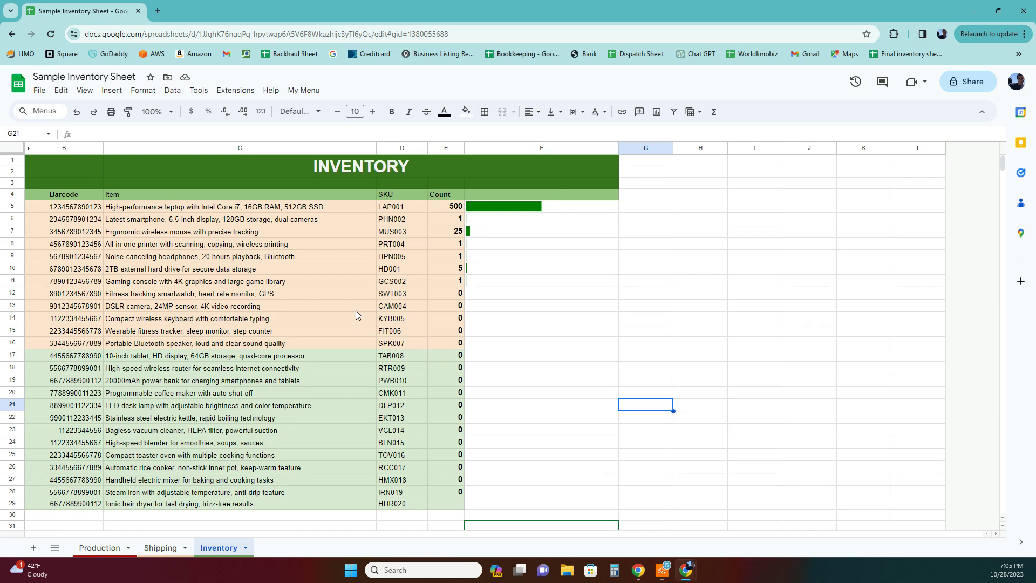
Step: Scroll through Production's intake rows, then view Shipping listing HD001 25 and LAP001 500
click(98, 548)
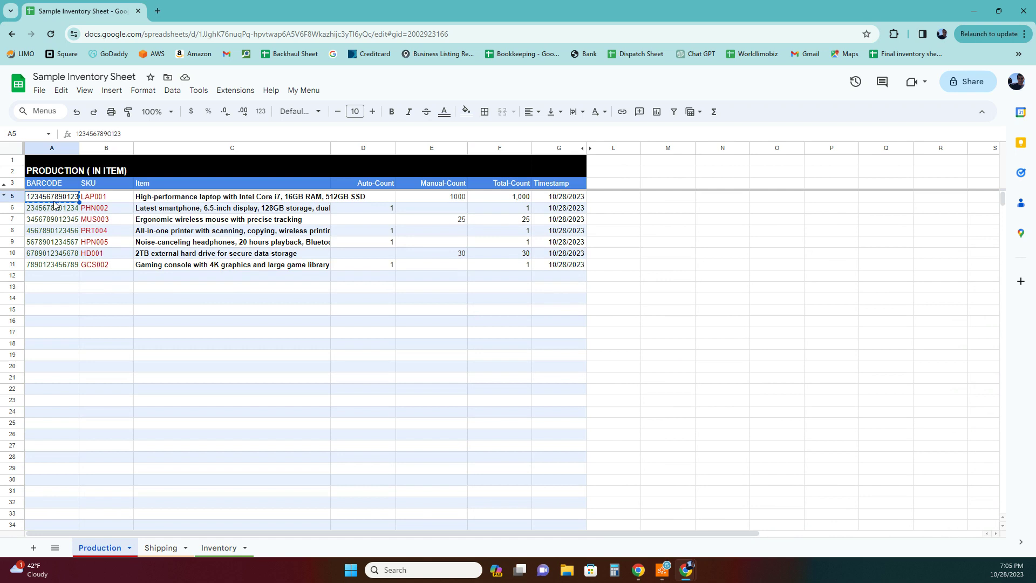
scroll(66, 268, down, 1)
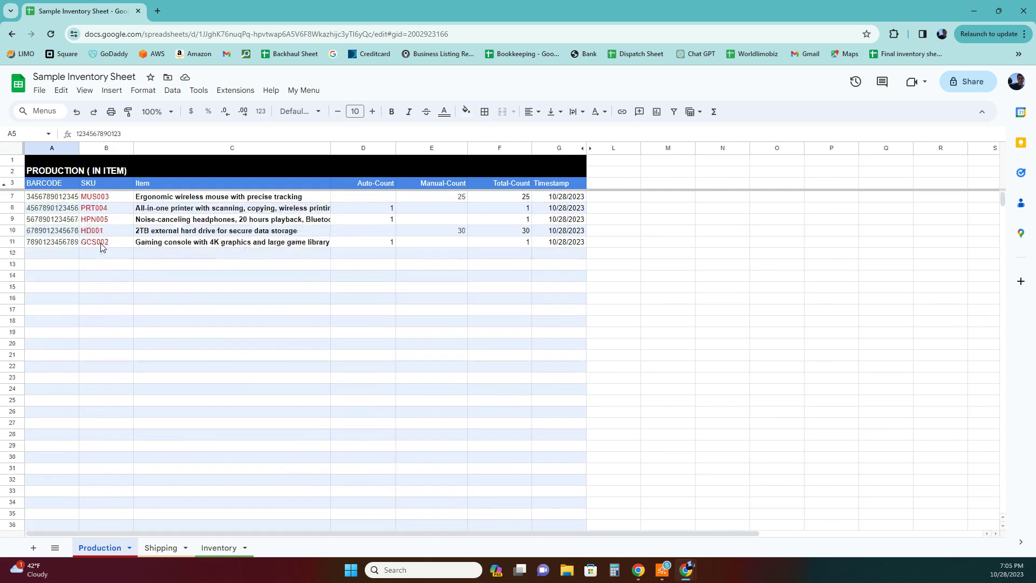
scroll(102, 291, down, 20)
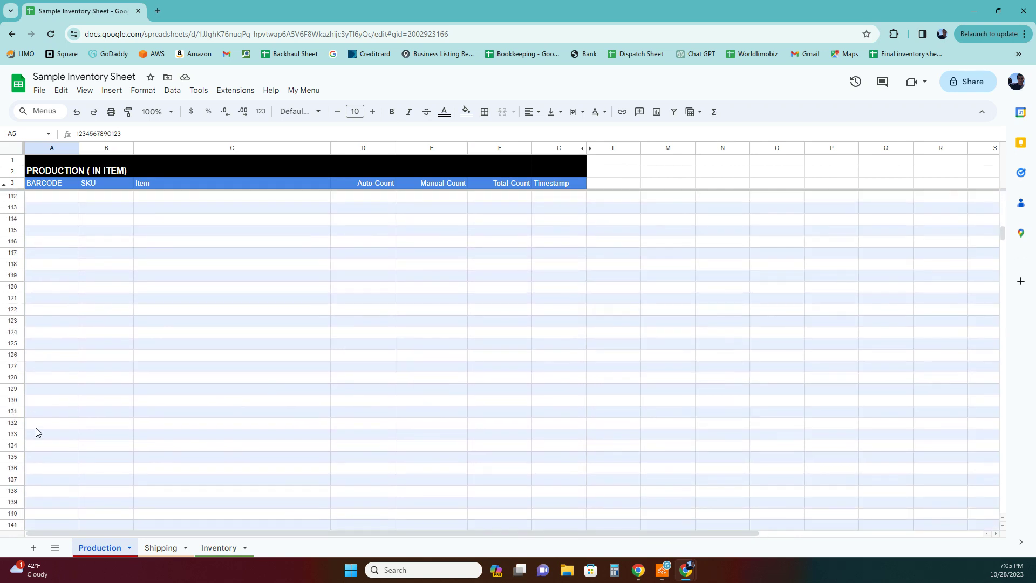
scroll(36, 432, up, 9)
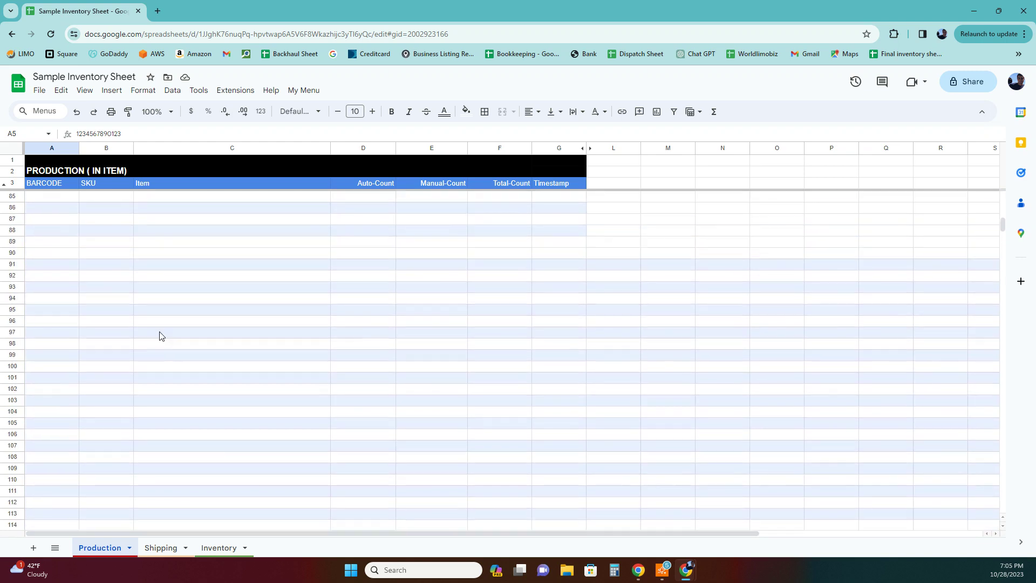
scroll(160, 336, up, 20)
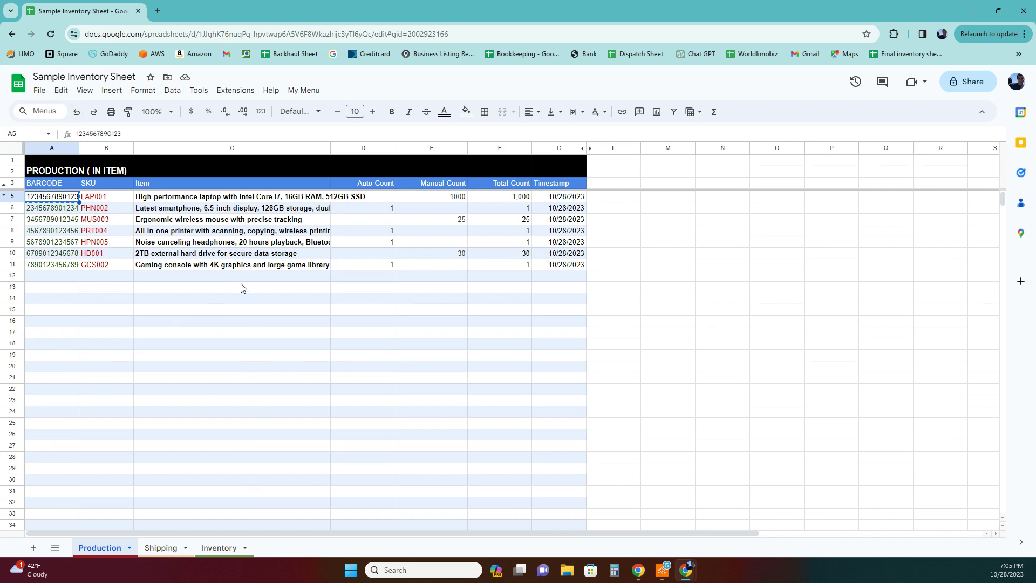
click(161, 547)
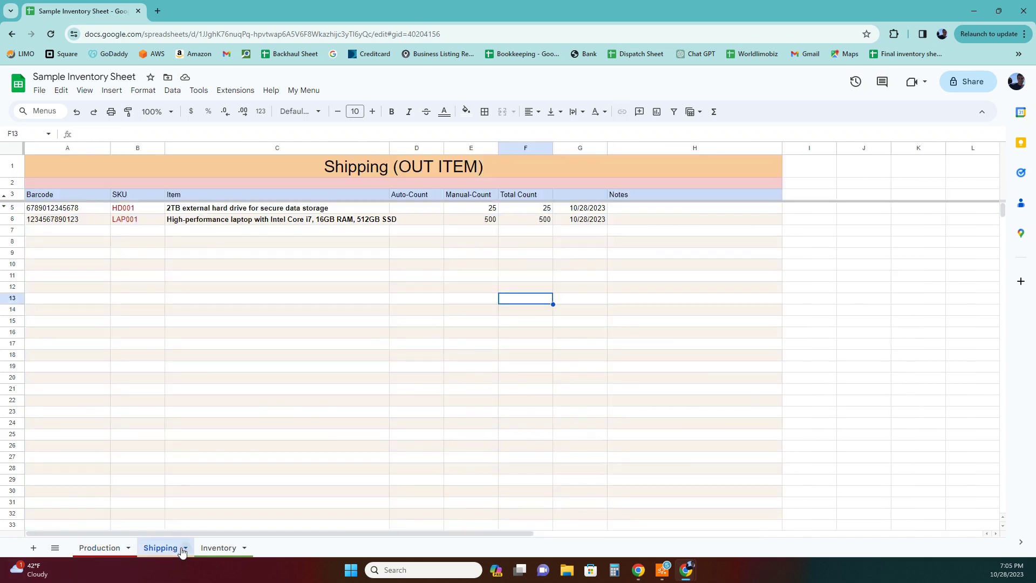
Step: Check the Inventory tab's updated counts: LAP001 at 500, MUS003 at 25, HD001 at 5
click(227, 549)
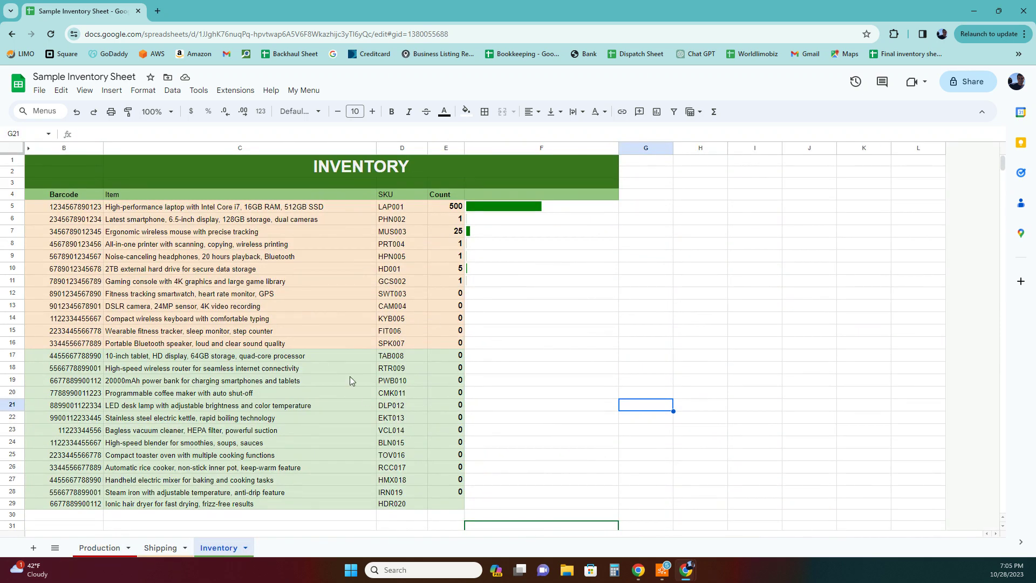
click(108, 548)
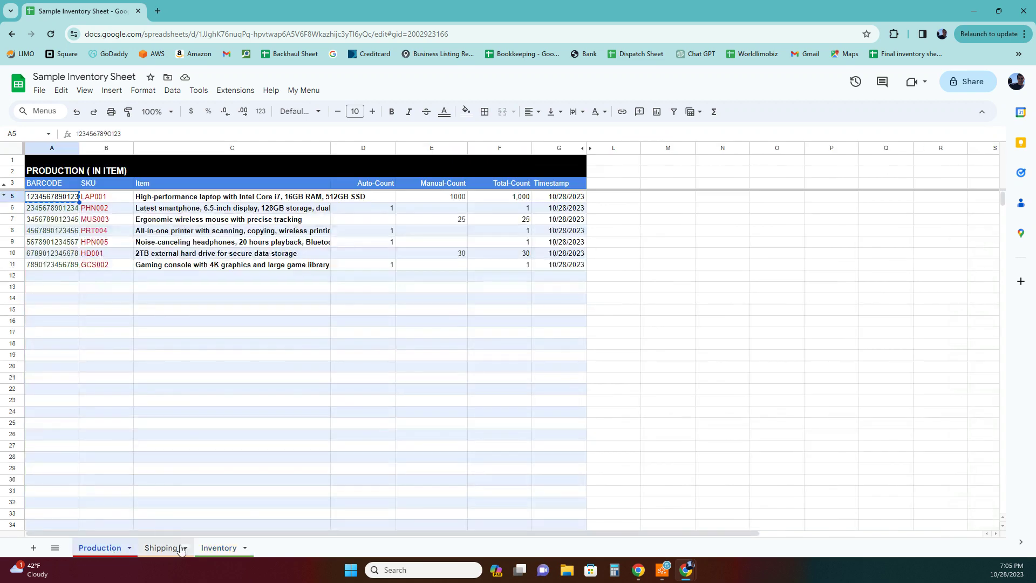
click(235, 551)
scroll(537, 354, down, 2)
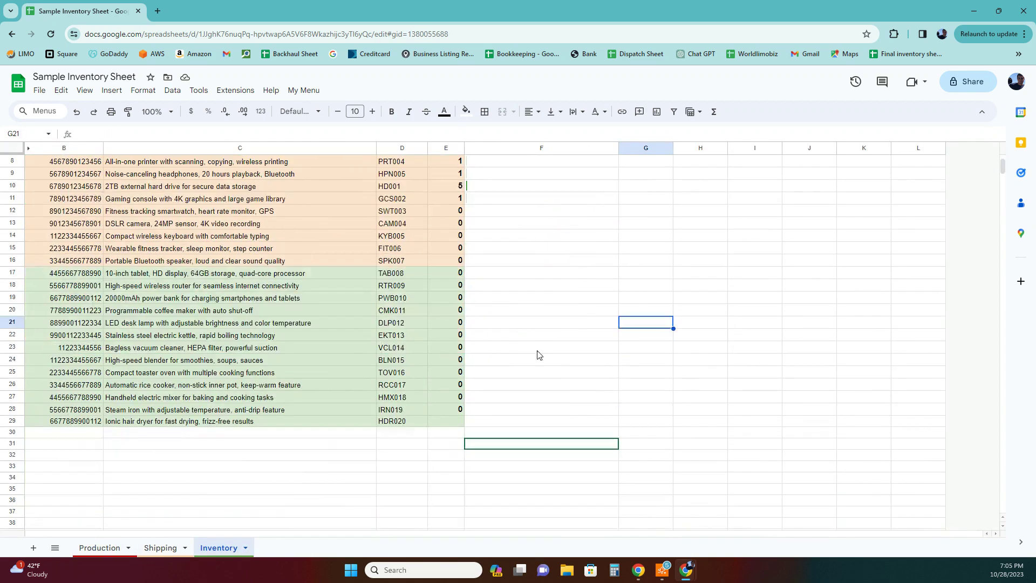
scroll(516, 347, up, 2)
scroll(548, 372, down, 2)
scroll(543, 381, up, 2)
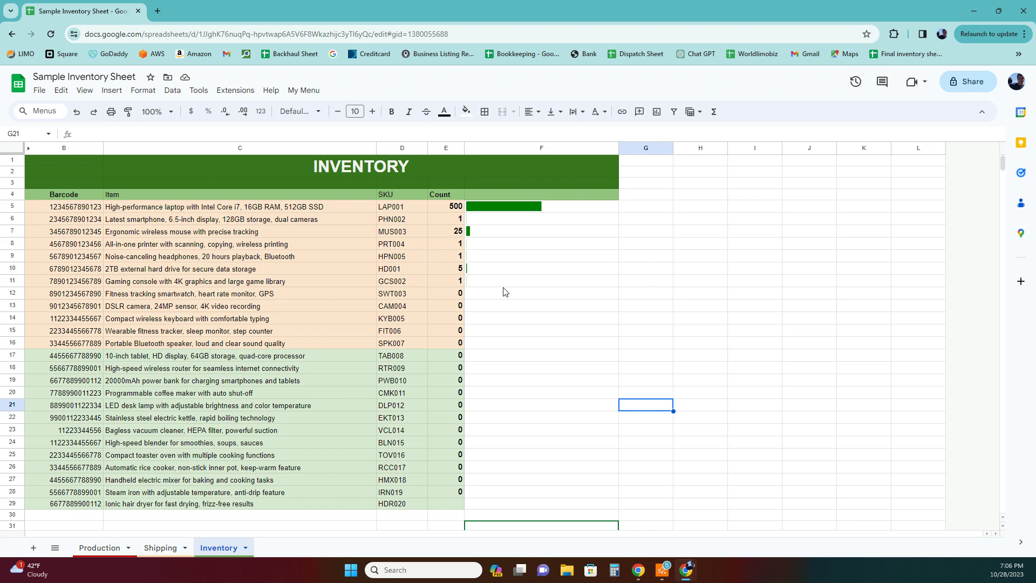
scroll(479, 324, down, 5)
scroll(490, 338, up, 5)
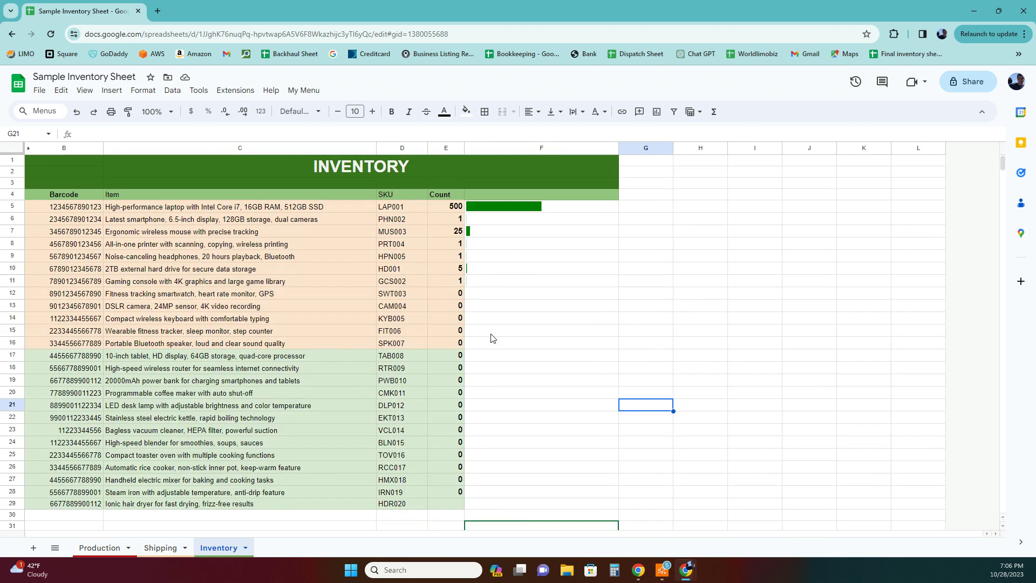